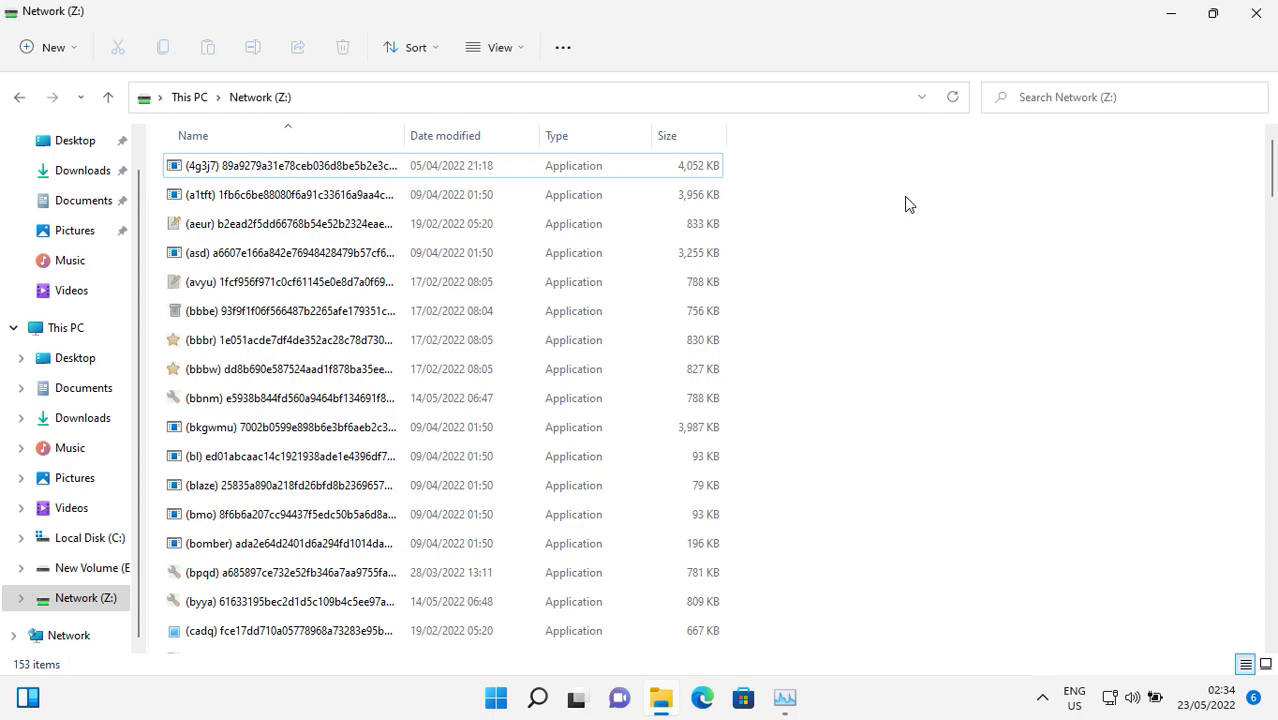
Step: Look through the full list of ransomware sample files and the z.py script on the Network (Z:) drive
{"action": "scroll", "coordinate": [909, 204], "scroll_direction": "down", "scroll_amount": 1}
{"action": "scroll", "coordinate": [909, 204], "scroll_direction": "down", "scroll_amount": 1}
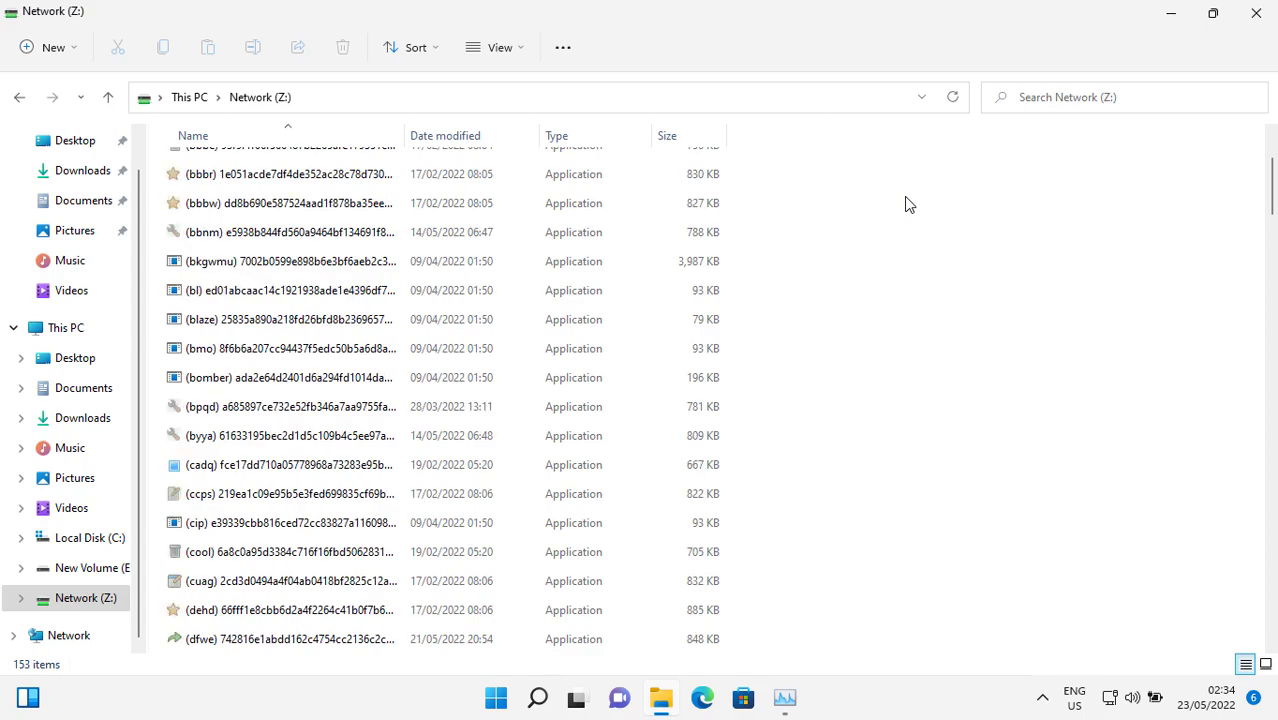
{"action": "scroll", "coordinate": [909, 204], "scroll_direction": "down", "scroll_amount": 3}
{"action": "scroll", "coordinate": [909, 204], "scroll_direction": "down", "scroll_amount": 2}
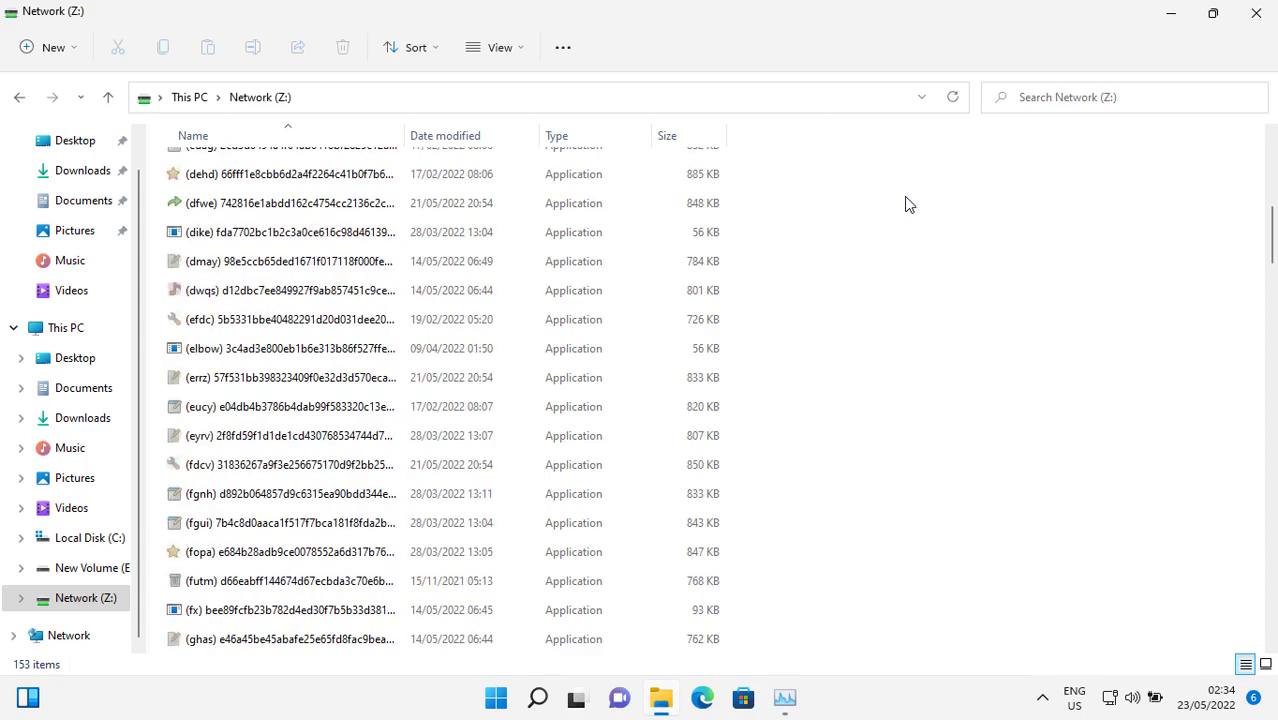
{"action": "scroll", "coordinate": [909, 204], "scroll_direction": "down", "scroll_amount": 7}
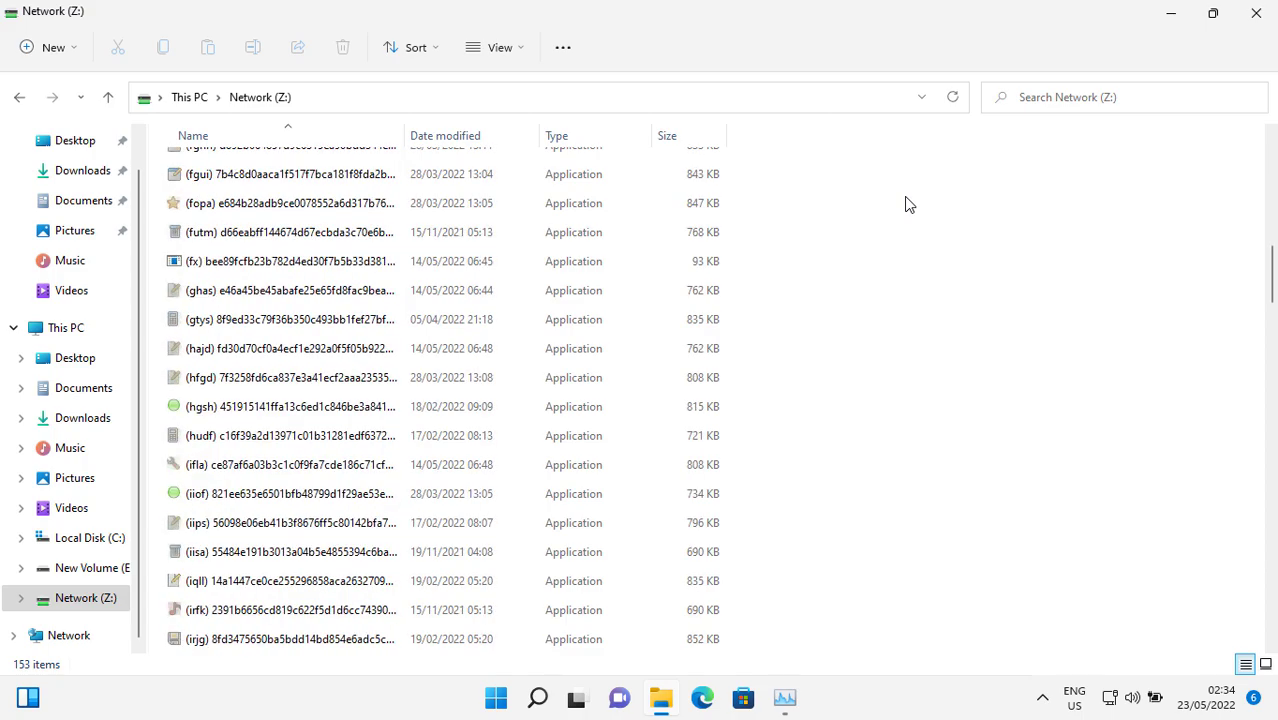
{"action": "scroll", "coordinate": [909, 204], "scroll_direction": "down", "scroll_amount": 10}
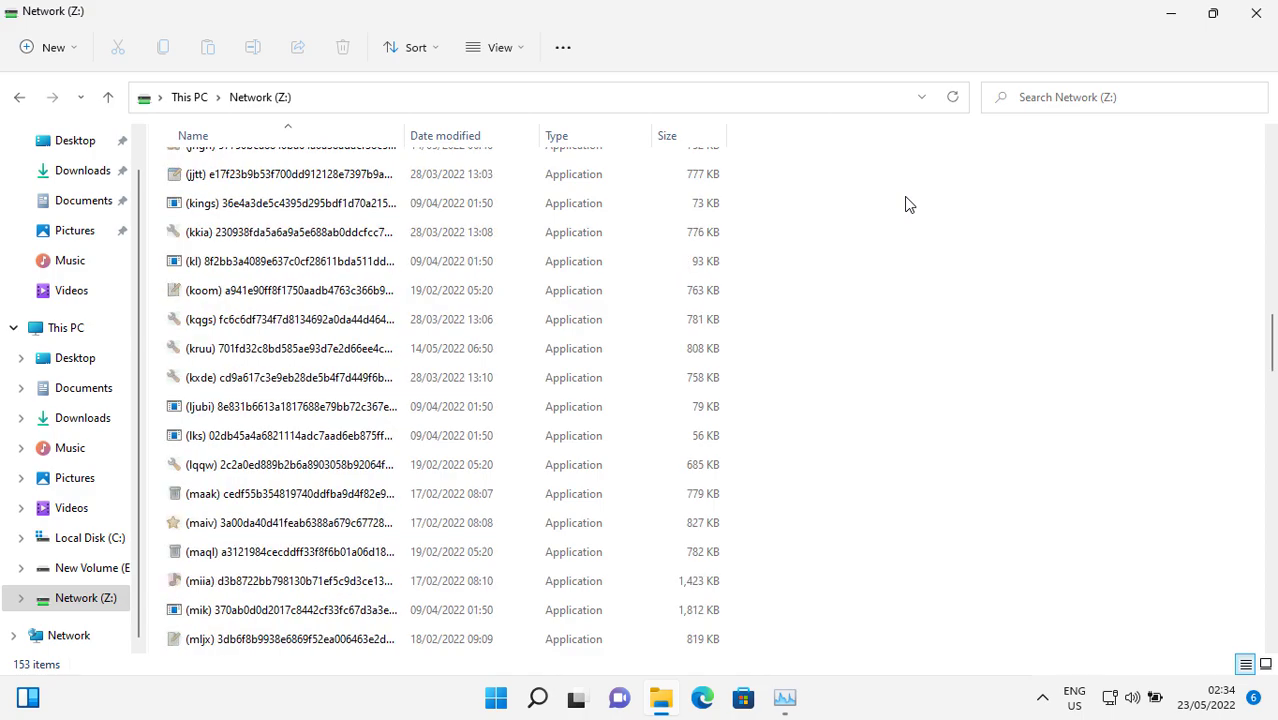
{"action": "scroll", "coordinate": [909, 204], "scroll_direction": "down", "scroll_amount": 4}
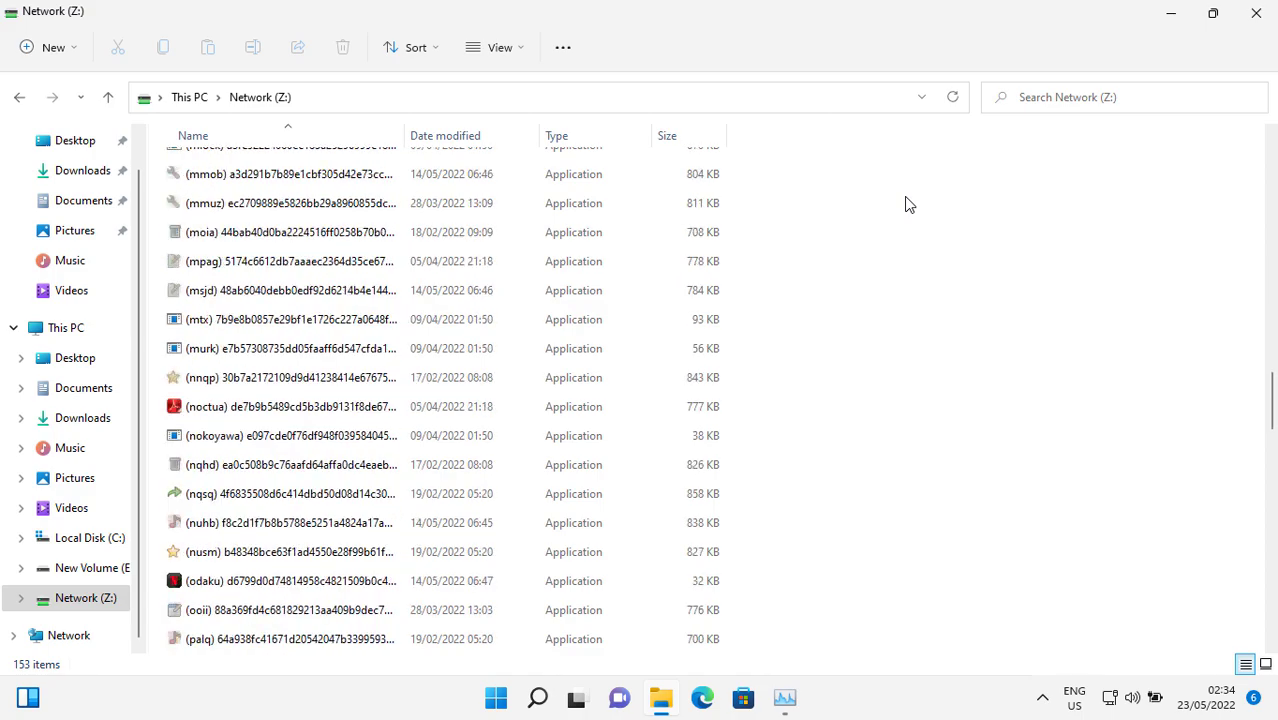
{"action": "scroll", "coordinate": [909, 204], "scroll_direction": "down", "scroll_amount": 2}
{"action": "scroll", "coordinate": [909, 204], "scroll_direction": "down", "scroll_amount": 2}
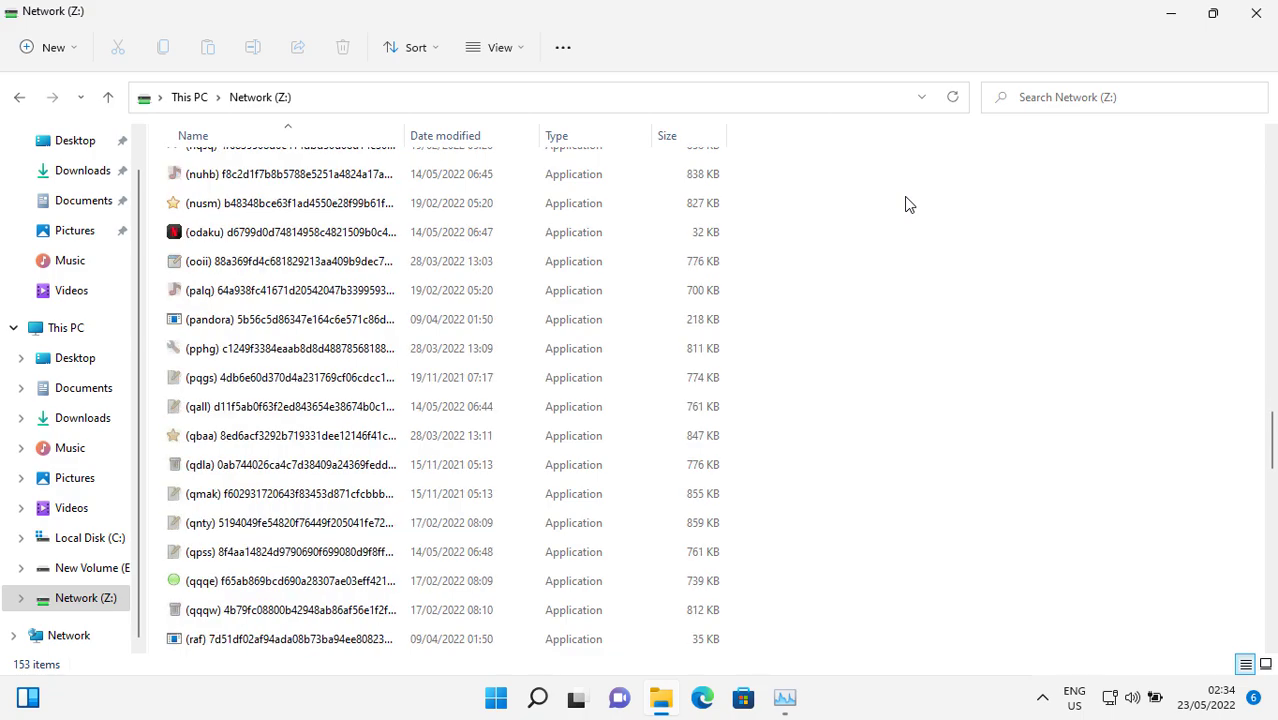
{"action": "scroll", "coordinate": [909, 204], "scroll_direction": "down", "scroll_amount": 4}
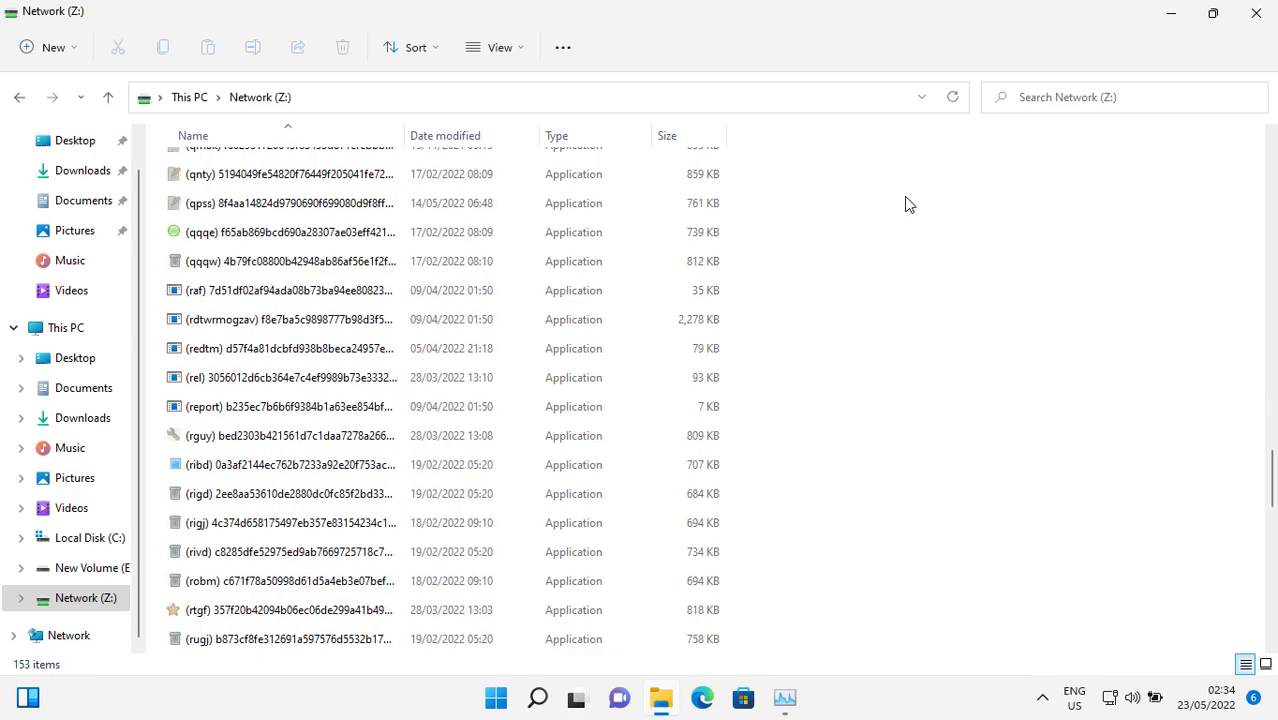
{"action": "scroll", "coordinate": [909, 204], "scroll_direction": "down", "scroll_amount": 3}
{"action": "scroll", "coordinate": [909, 204], "scroll_direction": "down", "scroll_amount": 8}
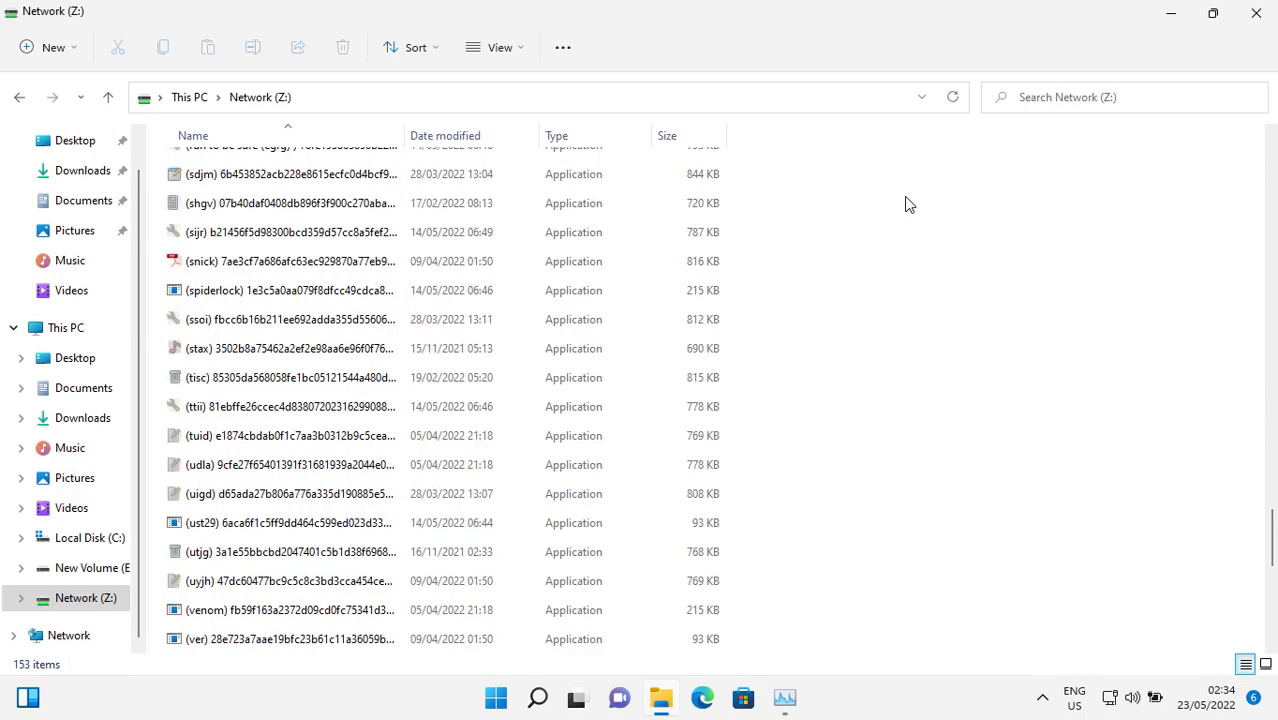
{"action": "scroll", "coordinate": [909, 204], "scroll_direction": "down", "scroll_amount": 4}
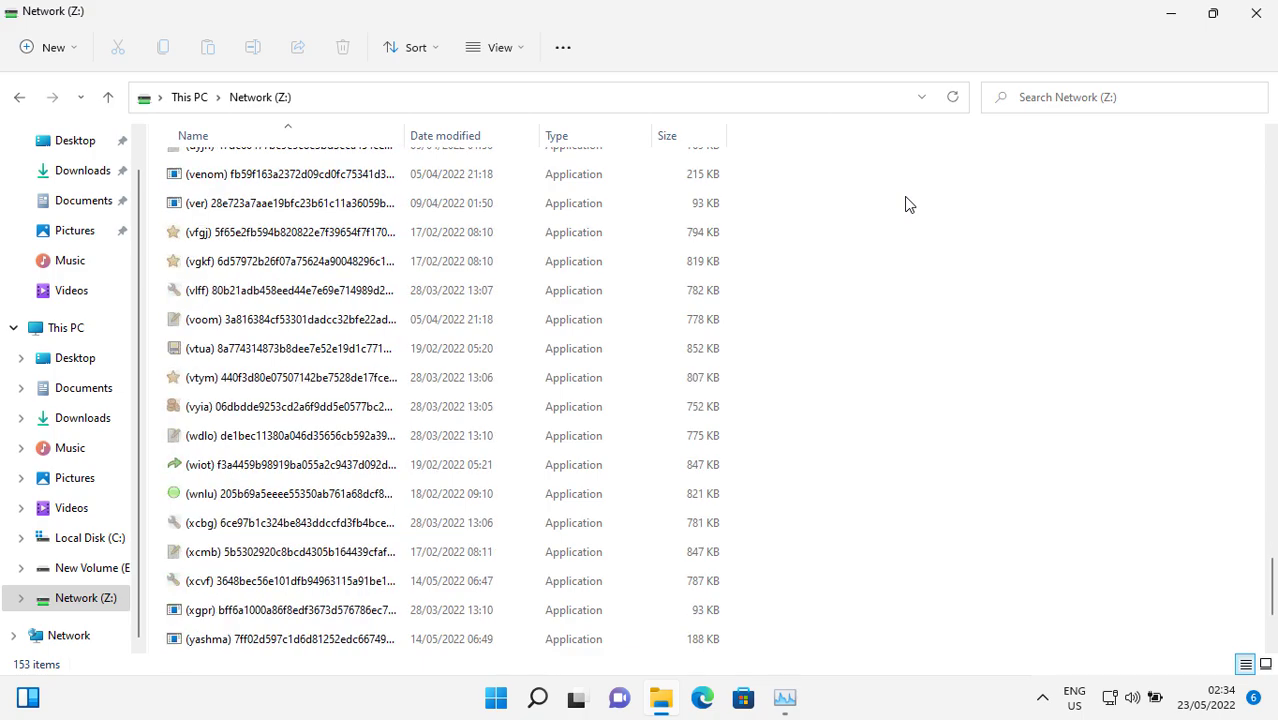
{"action": "scroll", "coordinate": [909, 204], "scroll_direction": "down", "scroll_amount": 1}
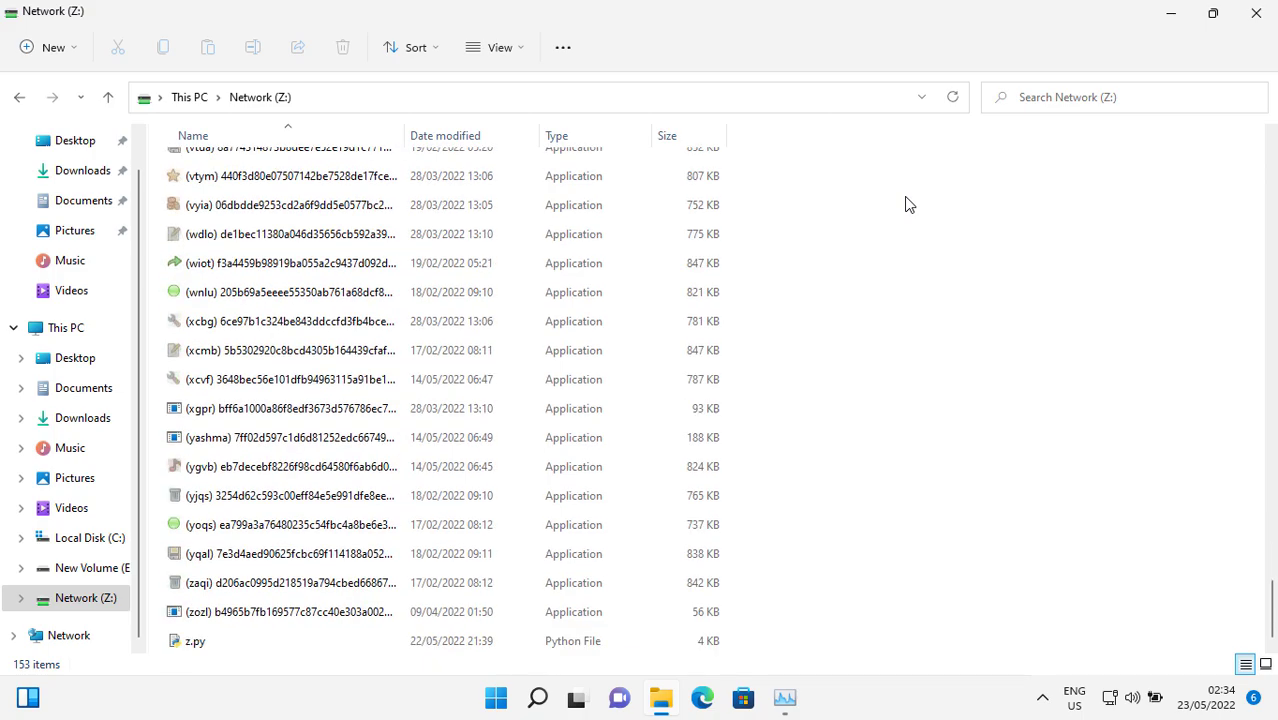
{"action": "scroll", "coordinate": [909, 204], "scroll_direction": "up", "scroll_amount": 5}
{"action": "scroll", "coordinate": [909, 204], "scroll_direction": "up", "scroll_amount": 1}
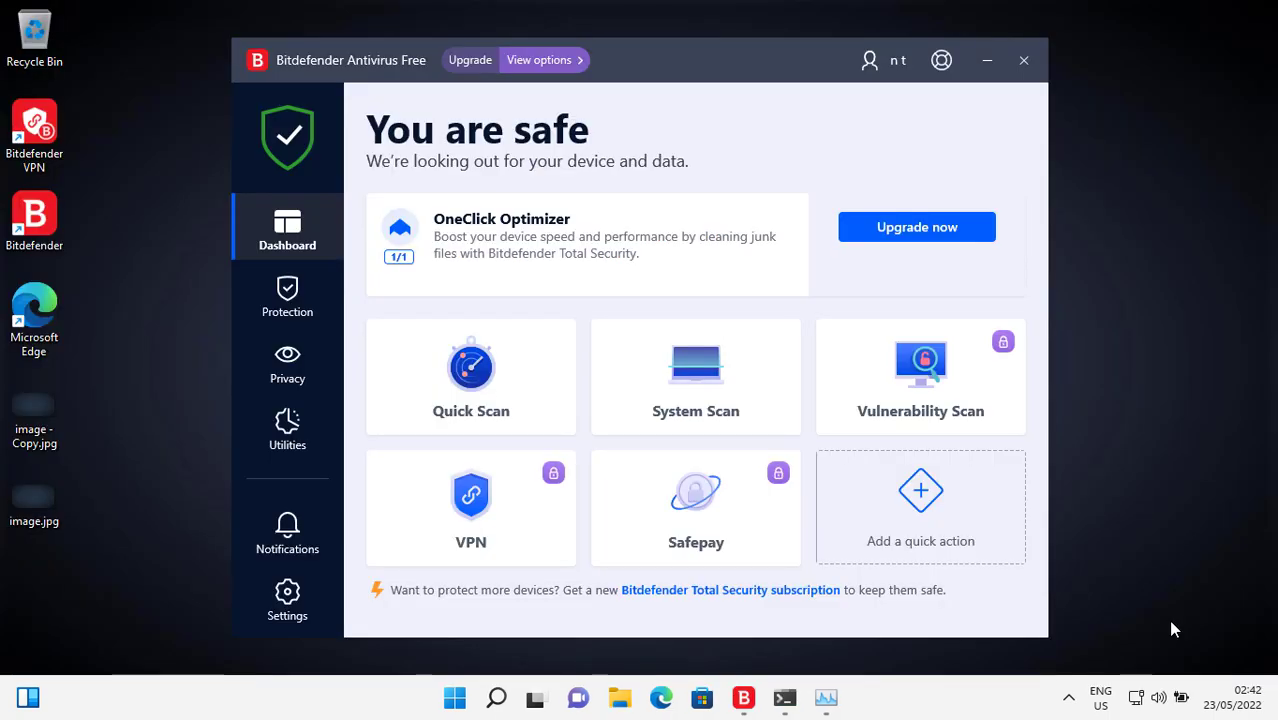
Step: Switch to Bitdefender, start a product update from its background agent, and minimize the update window
{"action": "left_click", "coordinate": [1068, 697]}
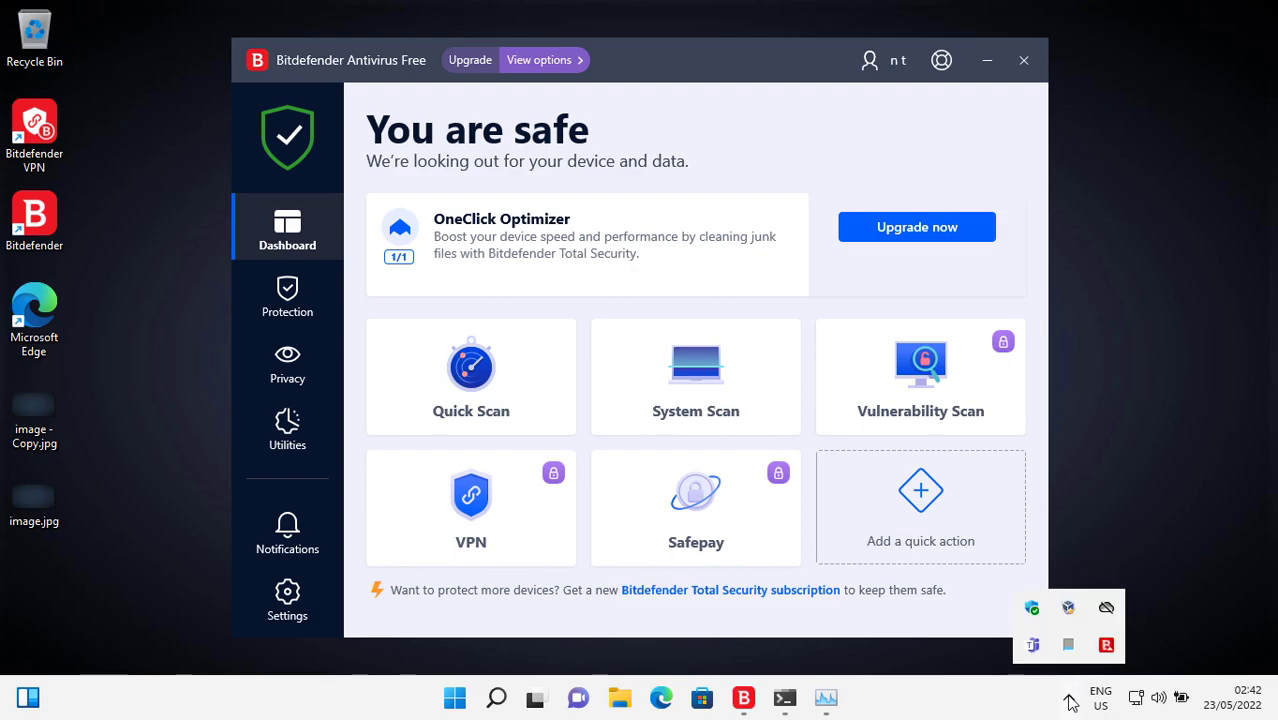
{"action": "right_click", "coordinate": [1105, 648]}
{"action": "left_click", "coordinate": [1140, 630]}
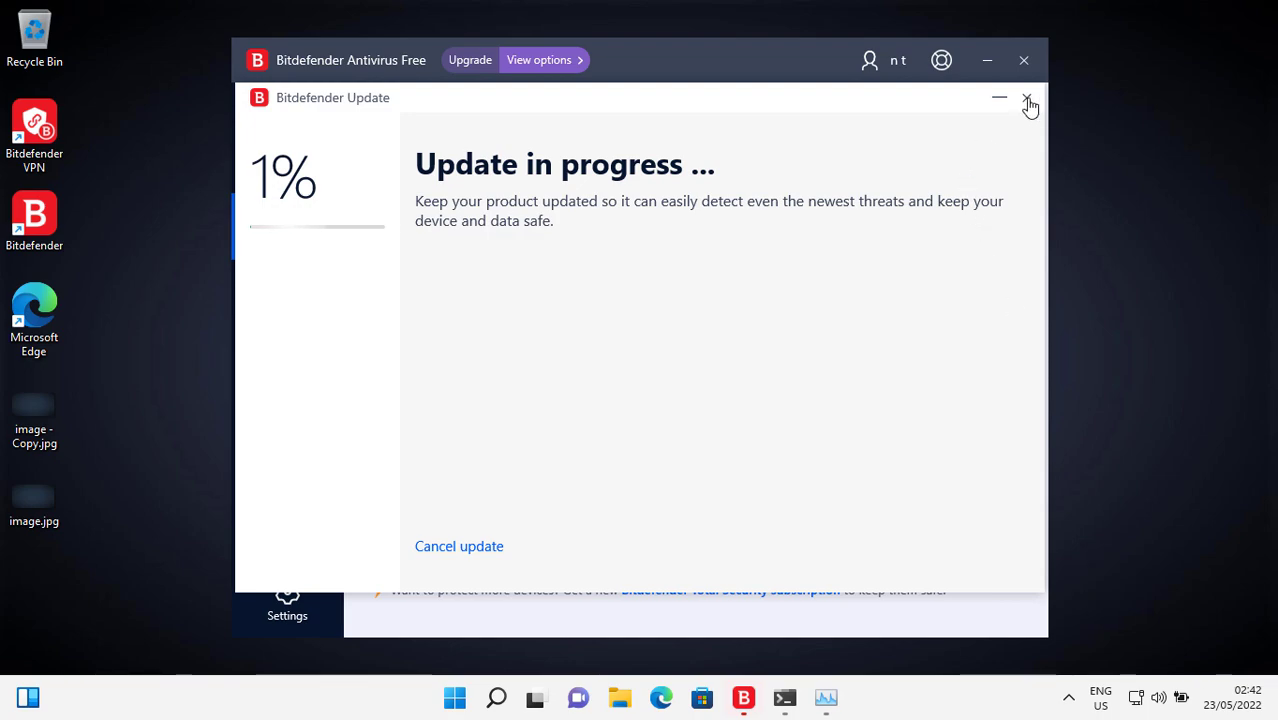
{"action": "left_click", "coordinate": [997, 101]}
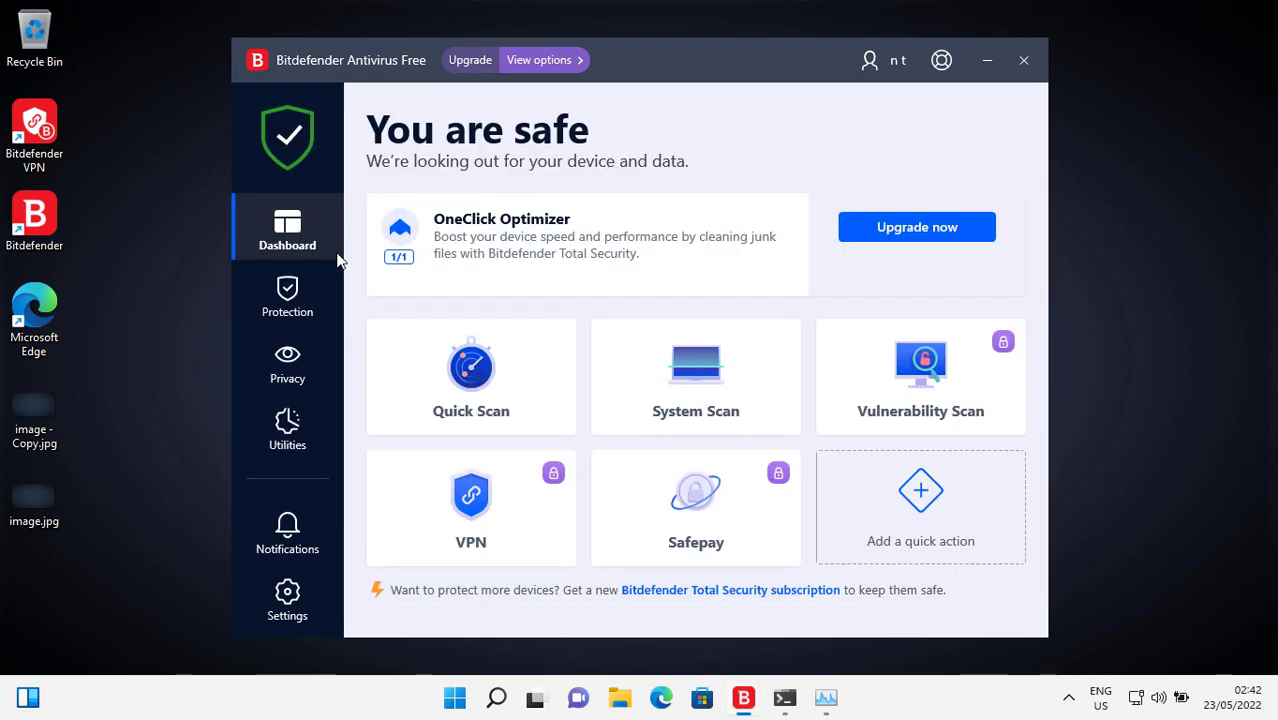
Step: Review the protection features and the Antivirus scan, settings and advanced options, and return to the dashboard
{"action": "left_click", "coordinate": [293, 305]}
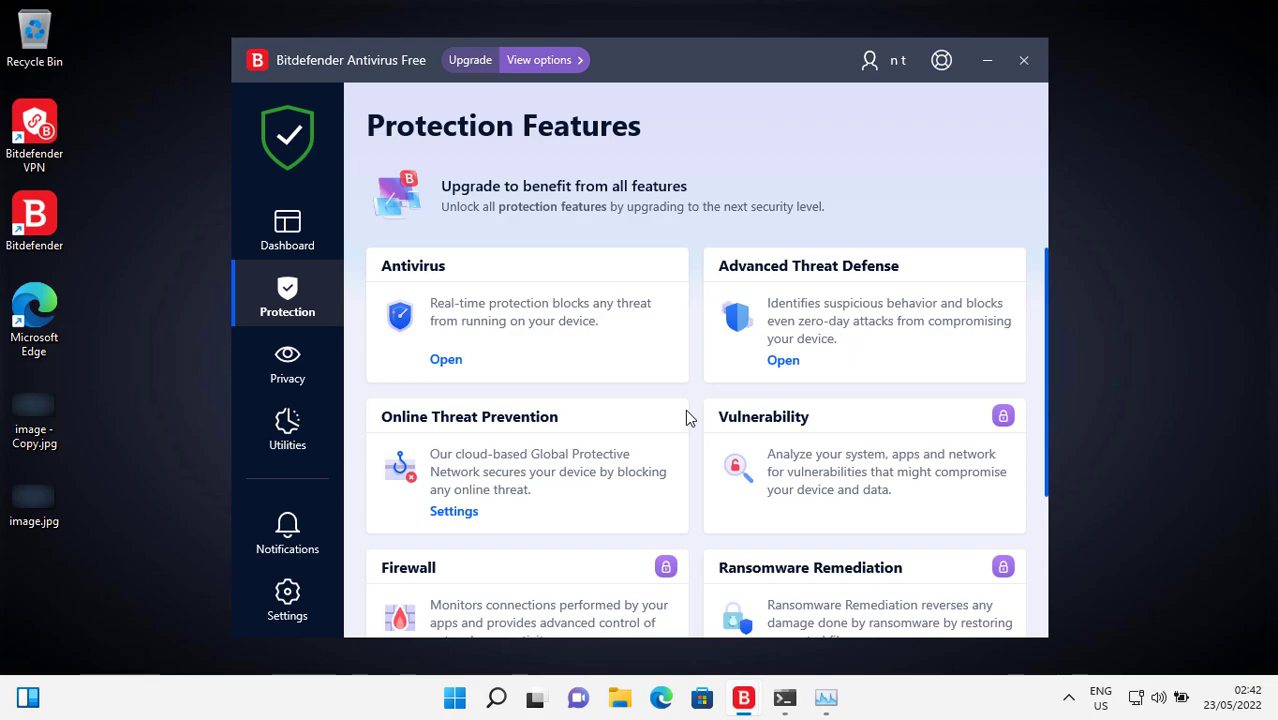
{"action": "scroll", "coordinate": [686, 418], "scroll_direction": "down", "scroll_amount": 3}
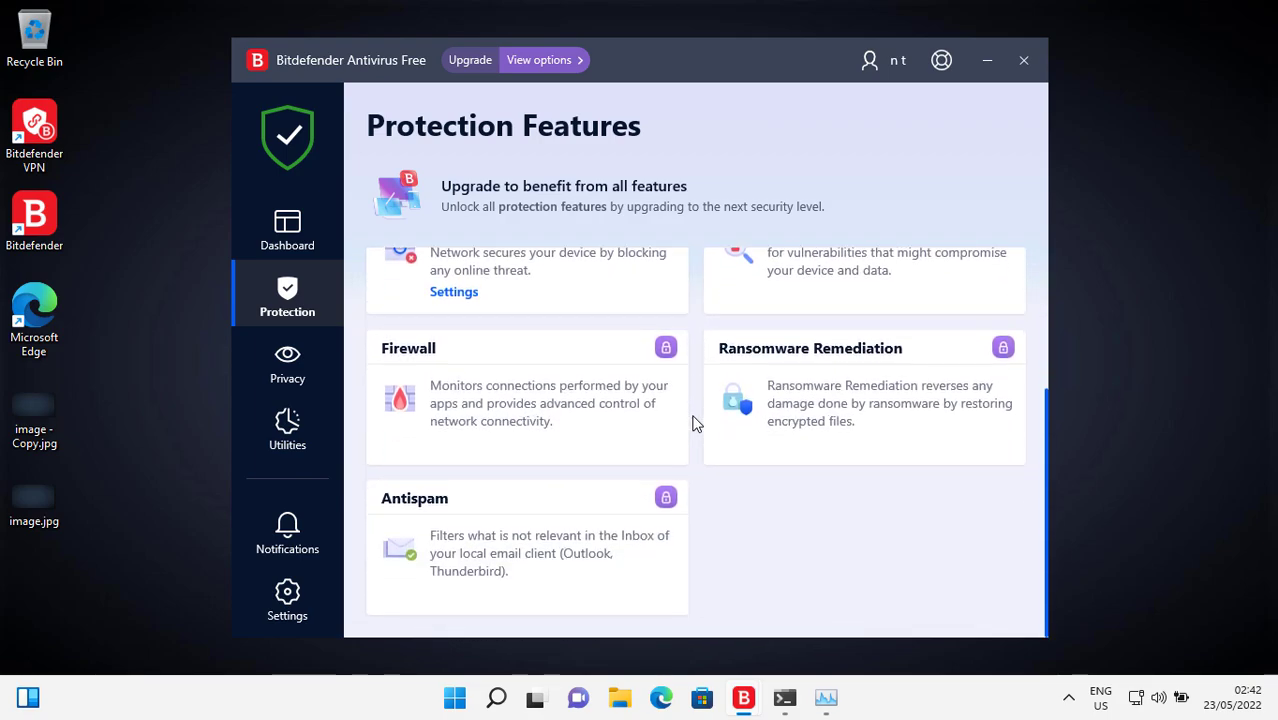
{"action": "scroll", "coordinate": [695, 423], "scroll_direction": "up", "scroll_amount": 3}
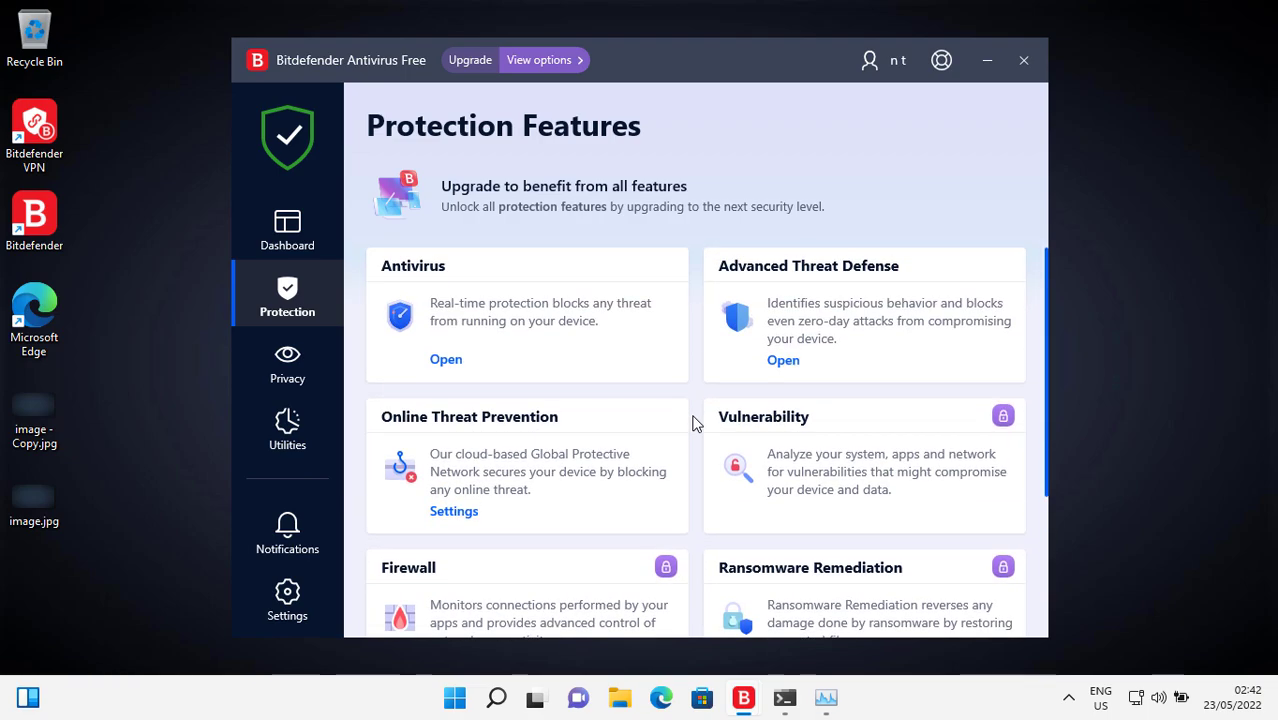
{"action": "left_click", "coordinate": [446, 360]}
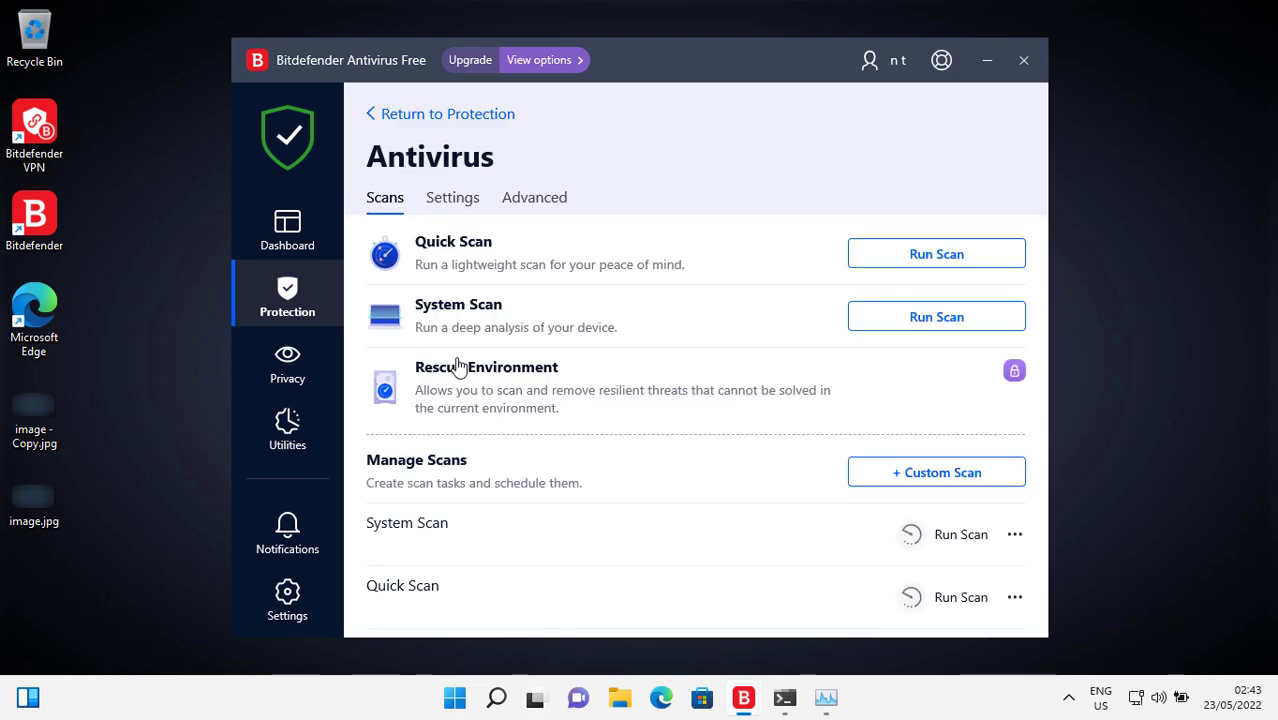
{"action": "left_click", "coordinate": [454, 201]}
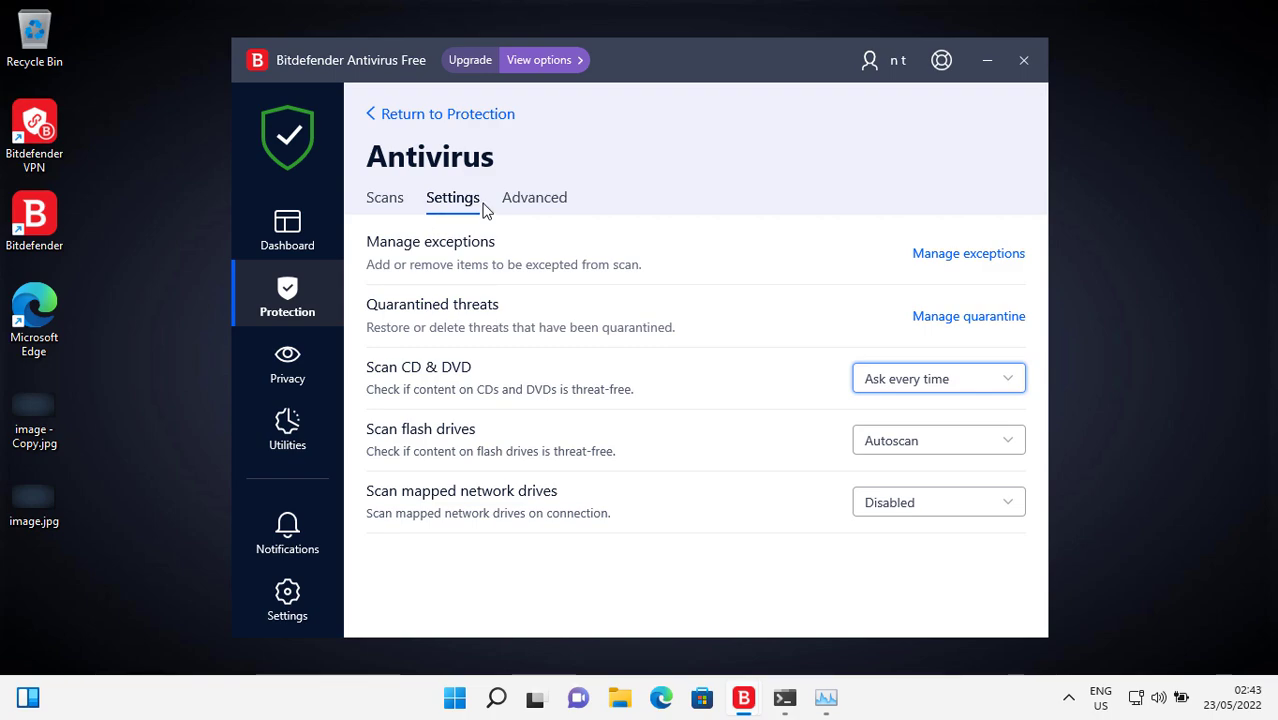
{"action": "left_click", "coordinate": [531, 203]}
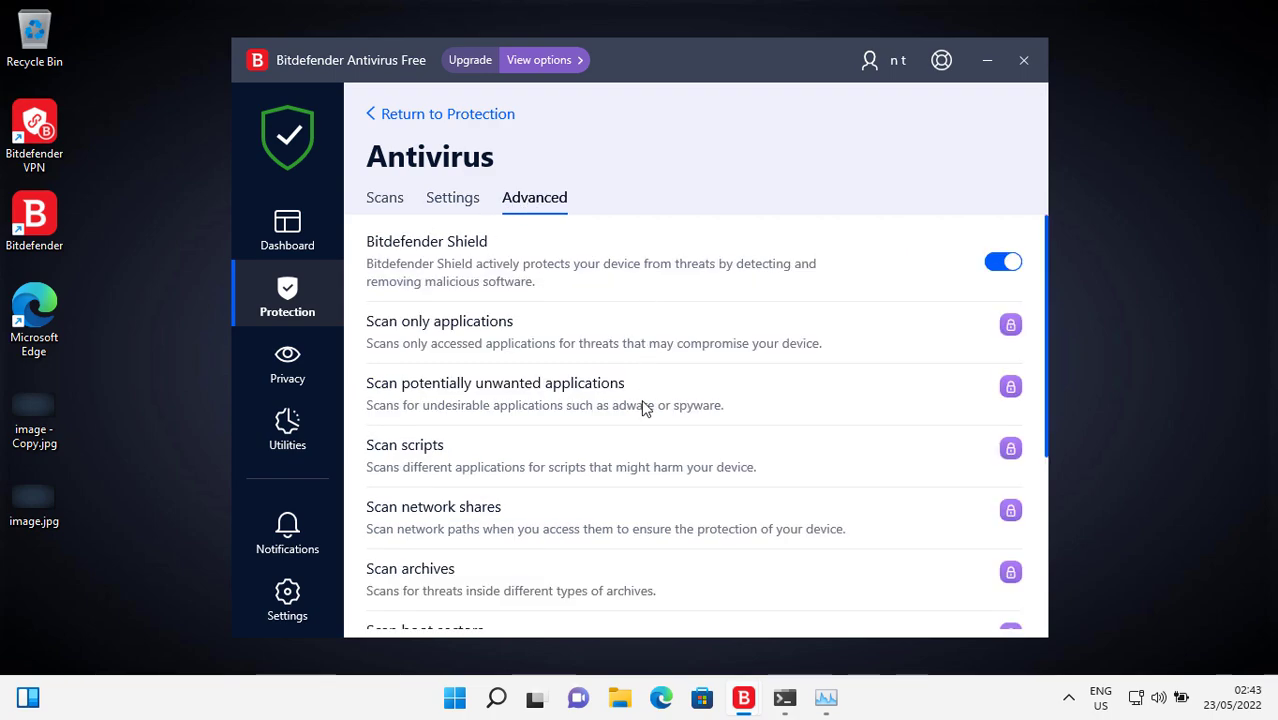
{"action": "scroll", "coordinate": [643, 408], "scroll_direction": "down", "scroll_amount": 5}
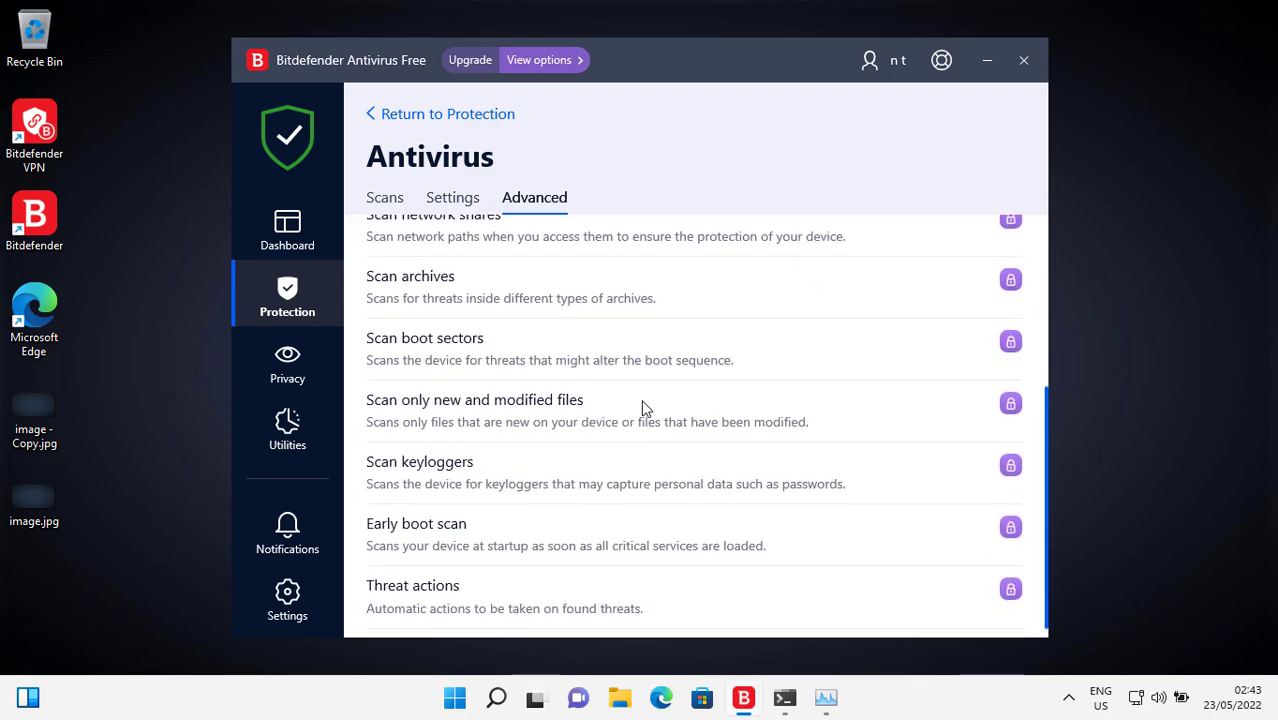
{"action": "scroll", "coordinate": [643, 408], "scroll_direction": "up", "scroll_amount": 5}
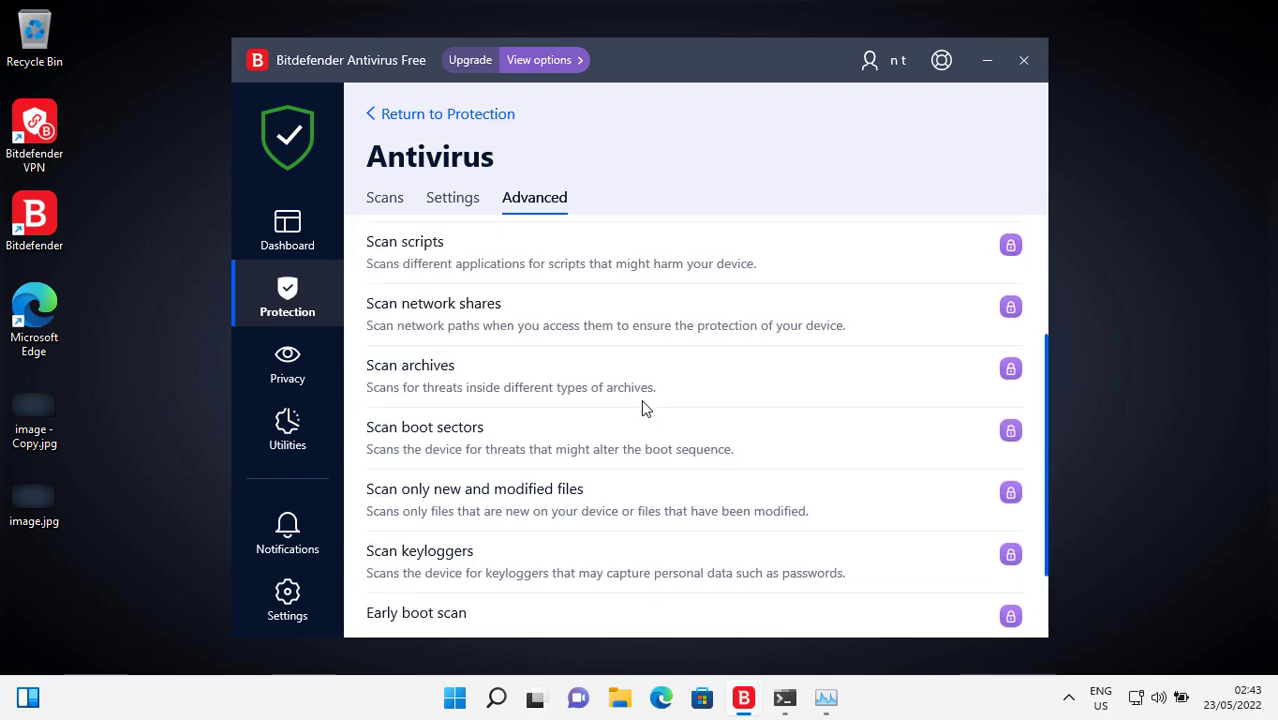
{"action": "left_click", "coordinate": [396, 212]}
{"action": "left_click", "coordinate": [266, 240]}
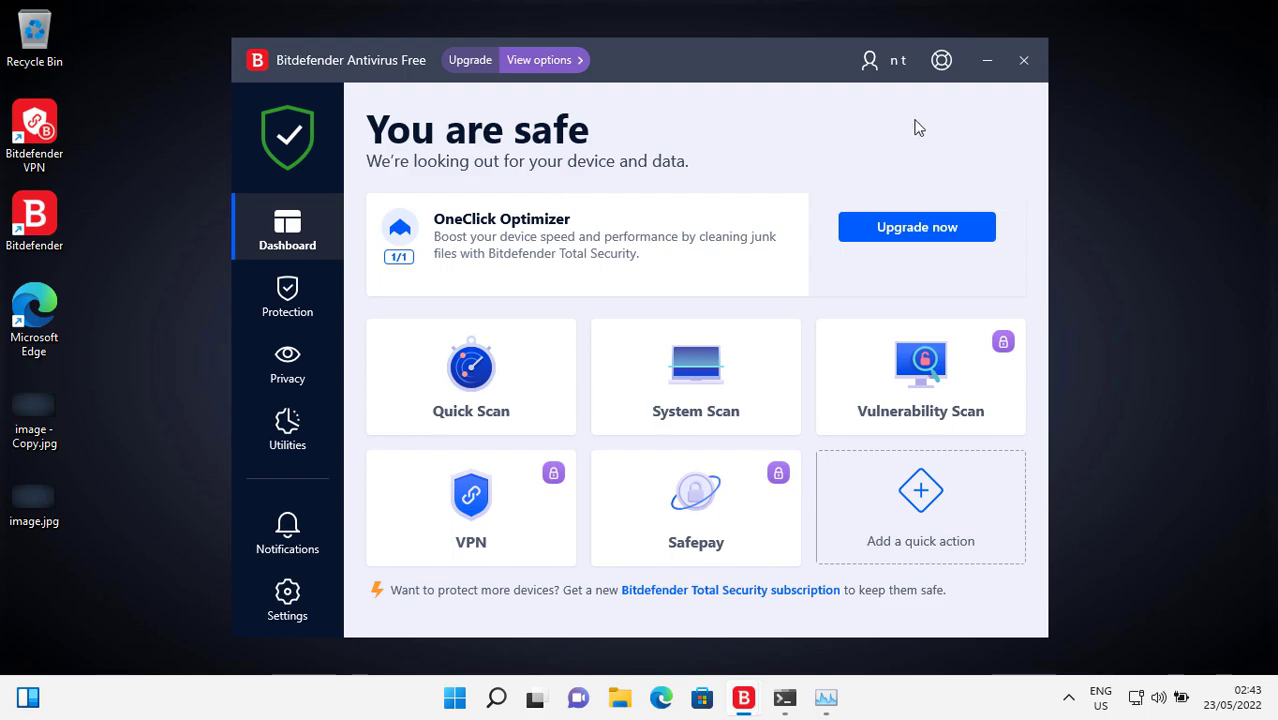
Step: Check the progress of the Bitdefender update, and minimize both the update window and the main window
{"action": "mouse_move", "coordinate": [745, 692]}
{"action": "left_click", "coordinate": [783, 645]}
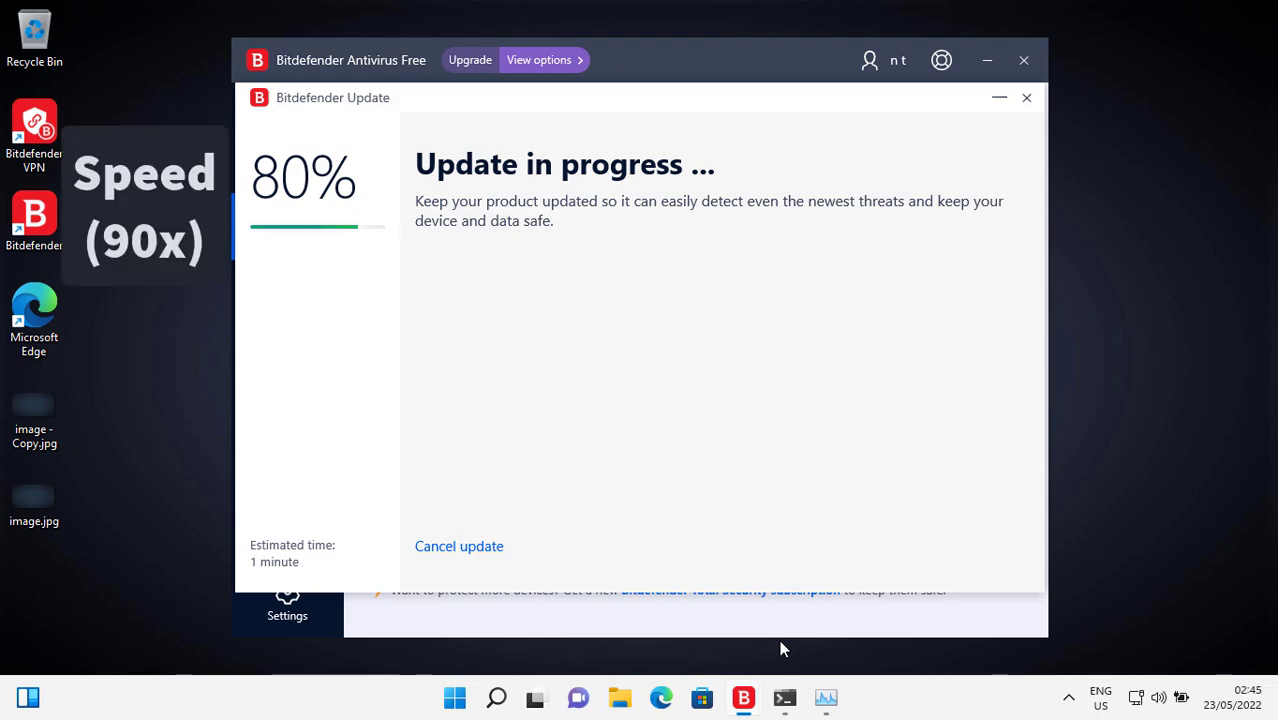
{"action": "left_click", "coordinate": [997, 99]}
{"action": "left_click", "coordinate": [987, 62]}
Step: Bring up PowerShell alongside Task Manager and run python z.py, answering yes to start the test and entering BITDEFENDER
{"action": "left_click", "coordinate": [784, 697]}
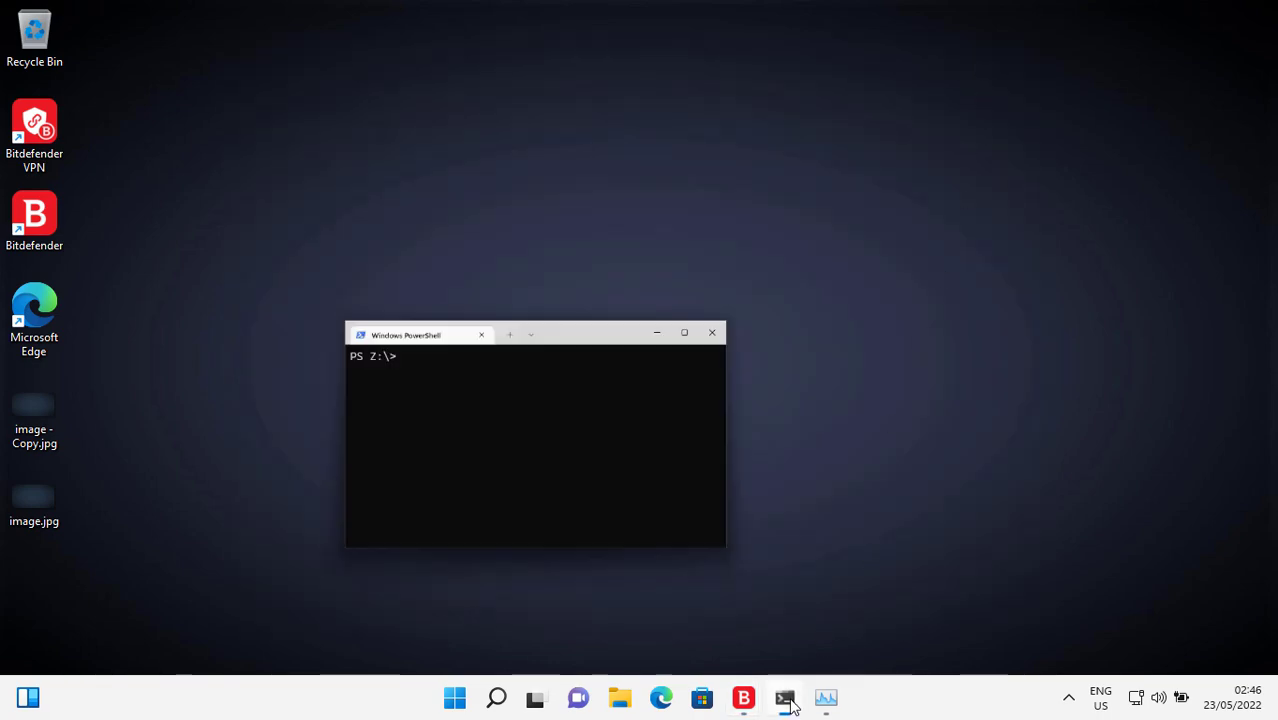
{"action": "left_click", "coordinate": [826, 697]}
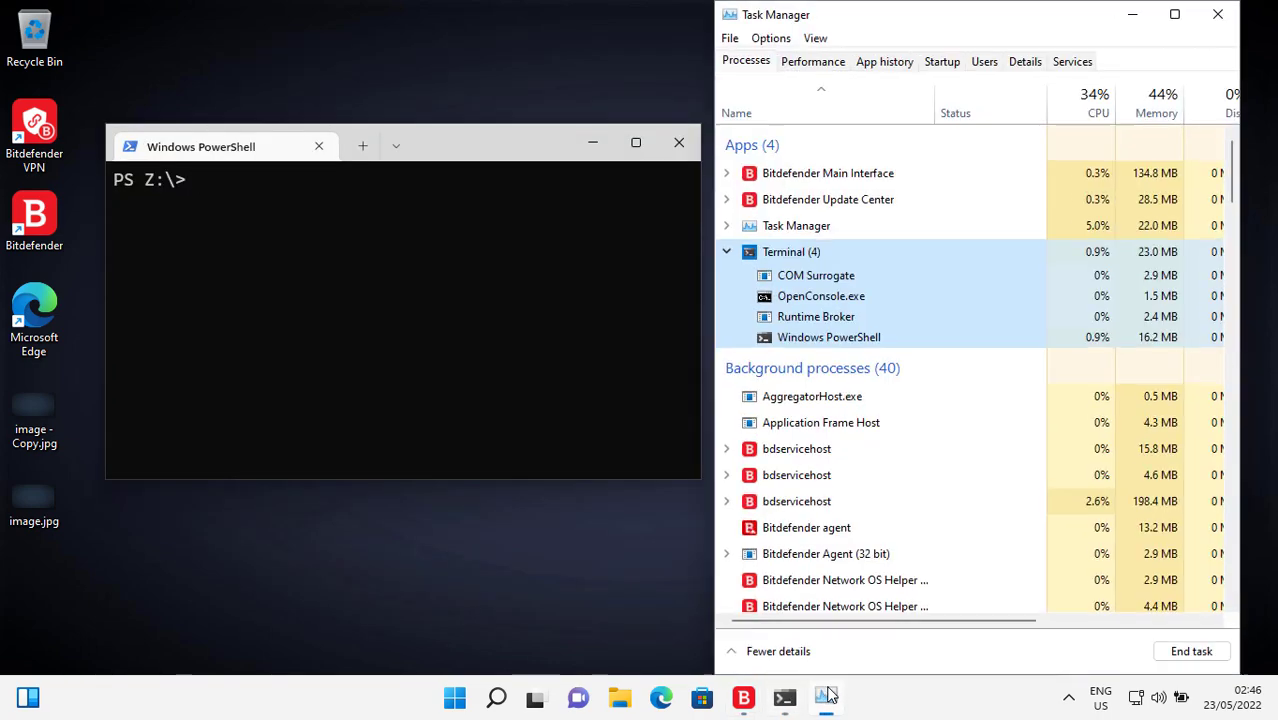
{"action": "left_click", "coordinate": [447, 396]}
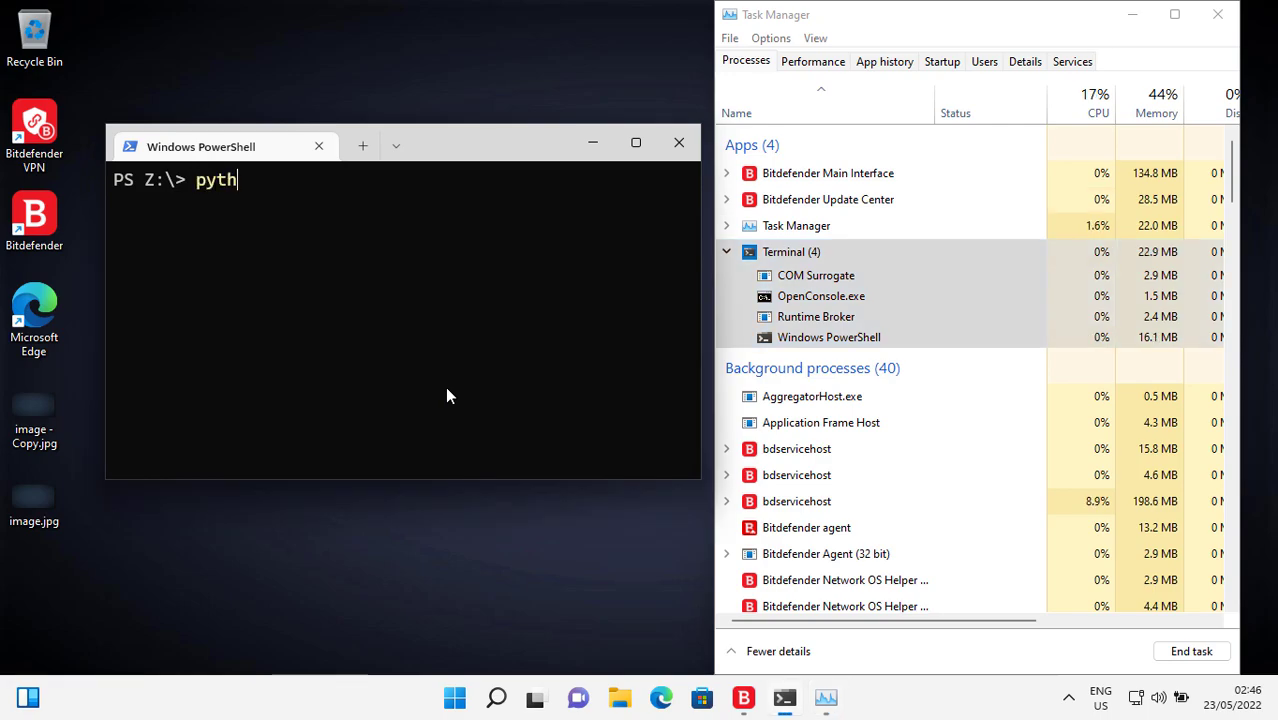
{"action": "type", "text": "python z.p"}
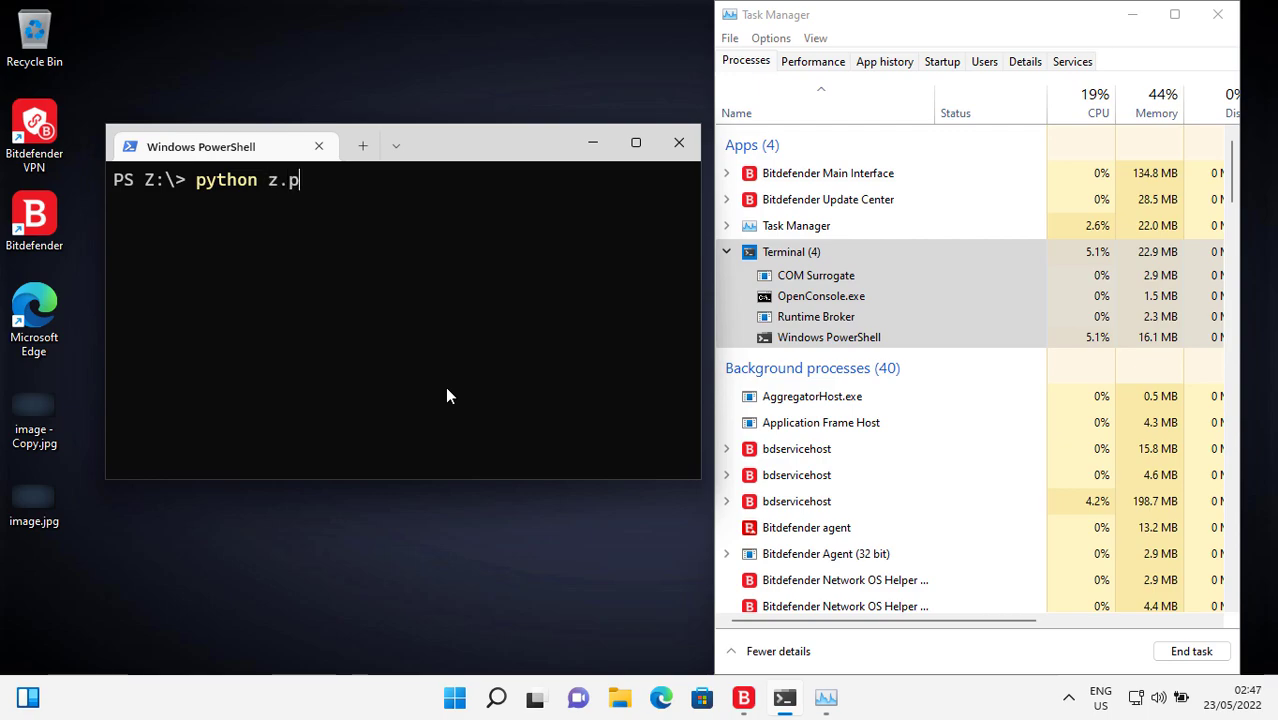
{"action": "type", "text": "yes"}
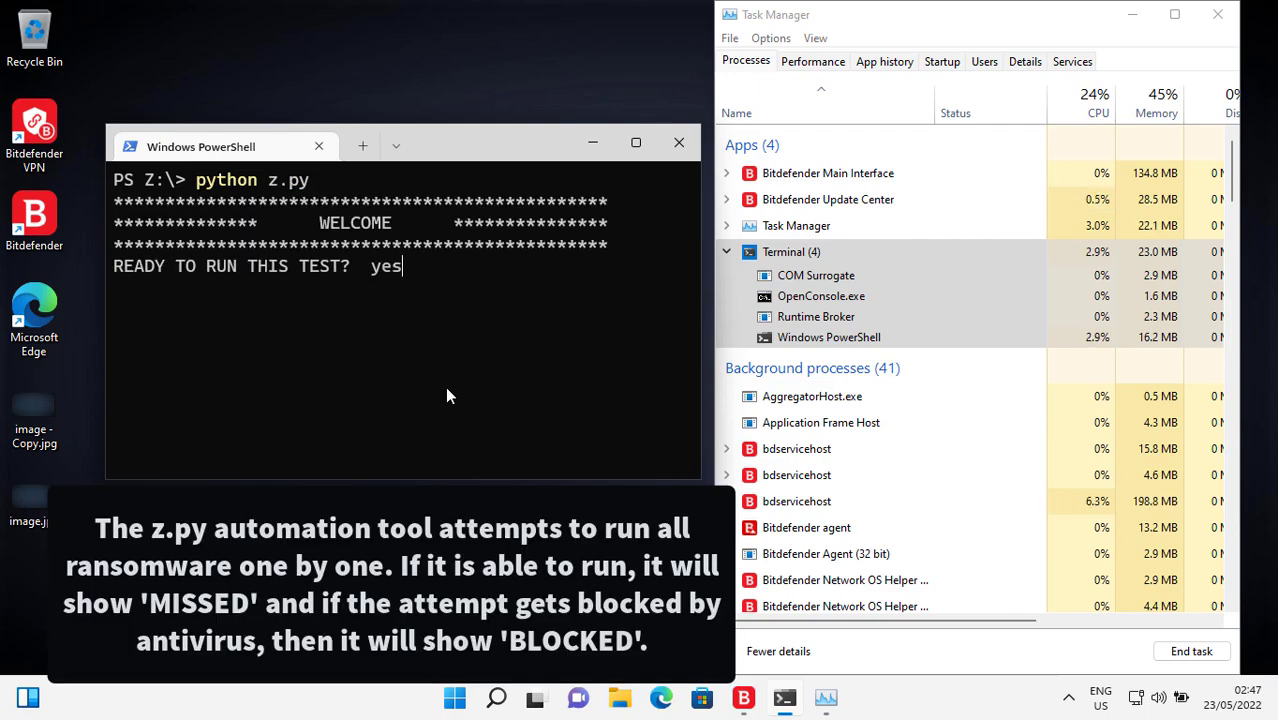
{"action": "key", "text": "Return"}
{"action": "type", "text": "BITDEFENDER"}
{"action": "key", "text": "Return"}
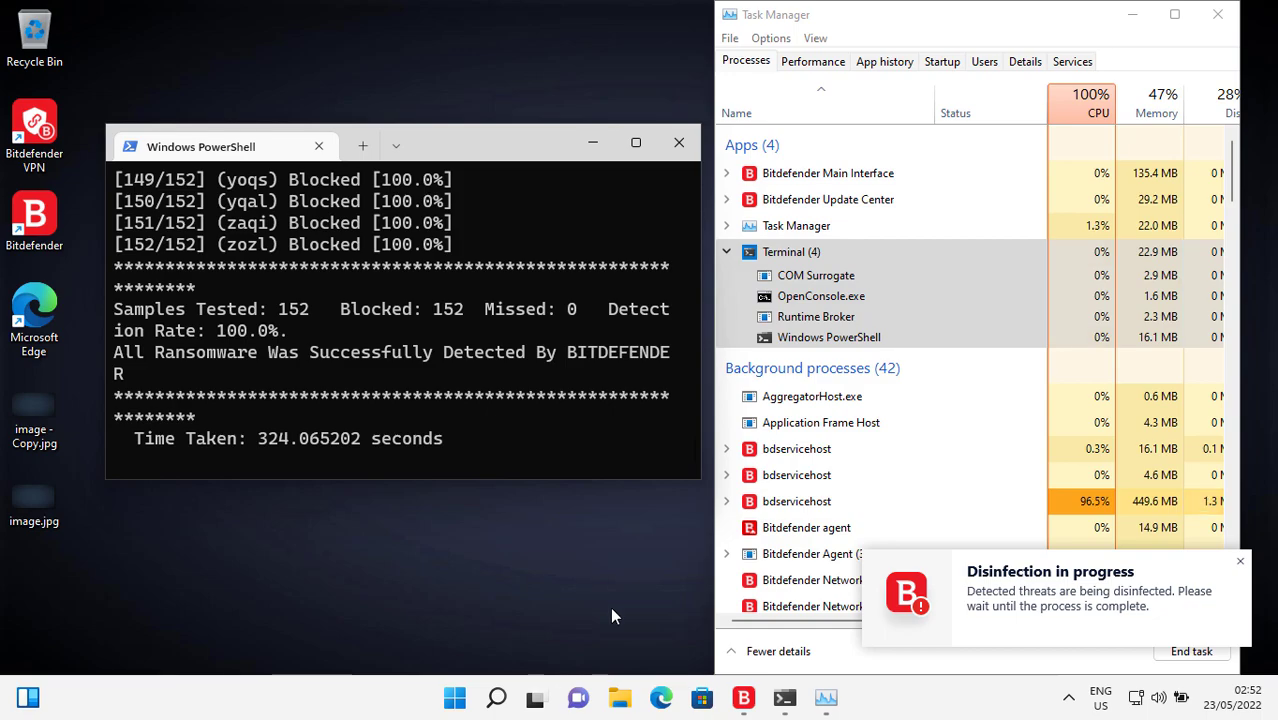
Step: Open the Network (Z:) drive in File Explorer and check which sample files remain after the test
{"action": "left_click", "coordinate": [620, 698]}
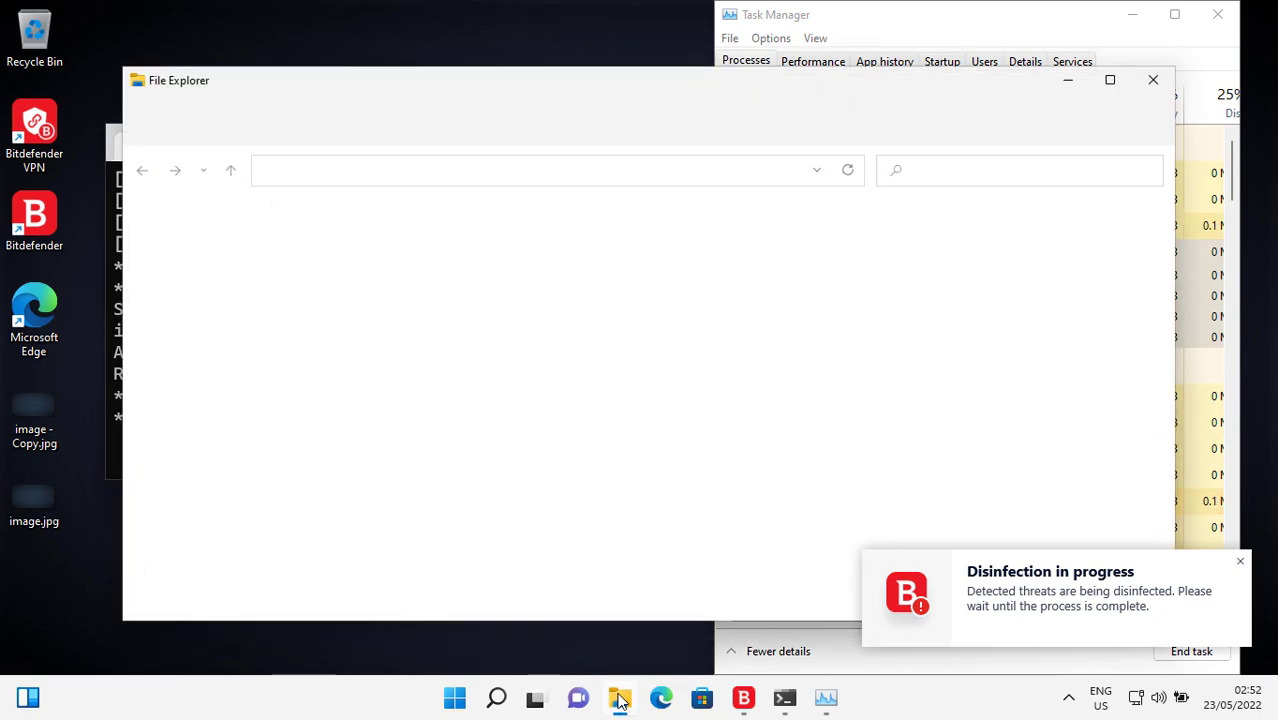
{"action": "scroll", "coordinate": [236, 519], "scroll_direction": "down", "scroll_amount": 3}
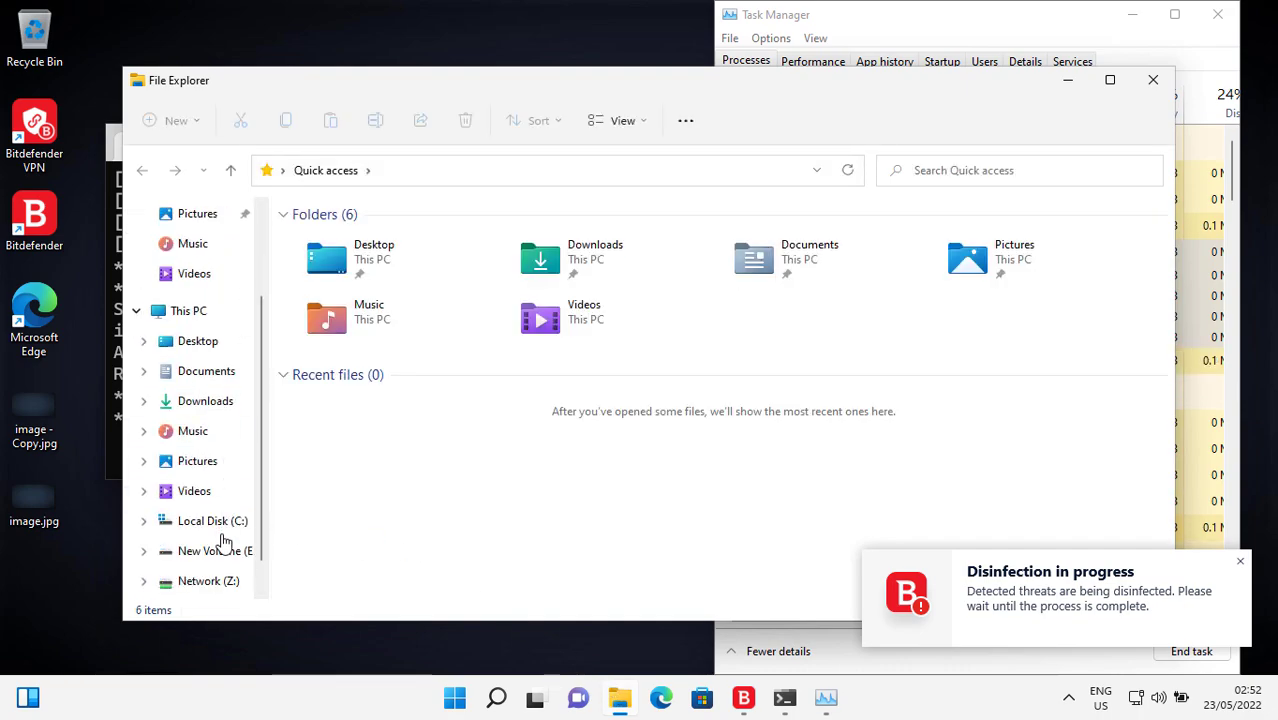
{"action": "left_click", "coordinate": [220, 584]}
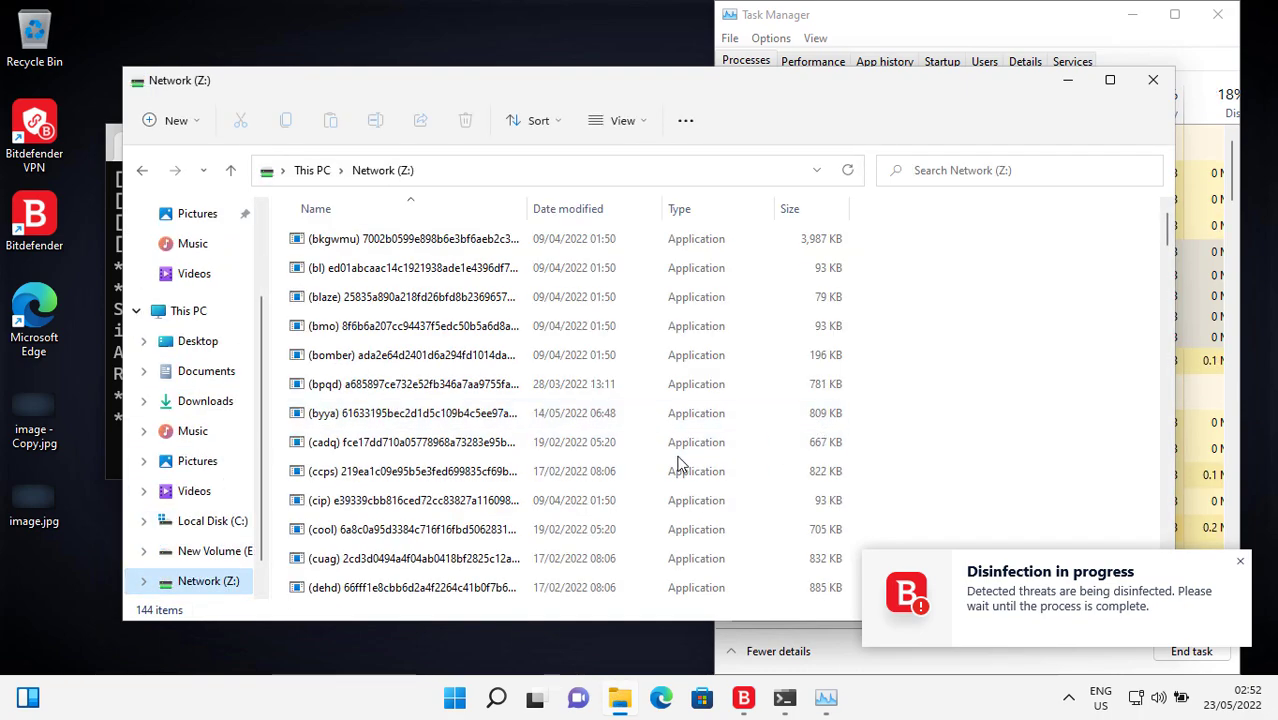
{"action": "scroll", "coordinate": [936, 424], "scroll_direction": "down", "scroll_amount": 10}
{"action": "scroll", "coordinate": [936, 424], "scroll_direction": "down", "scroll_amount": 10}
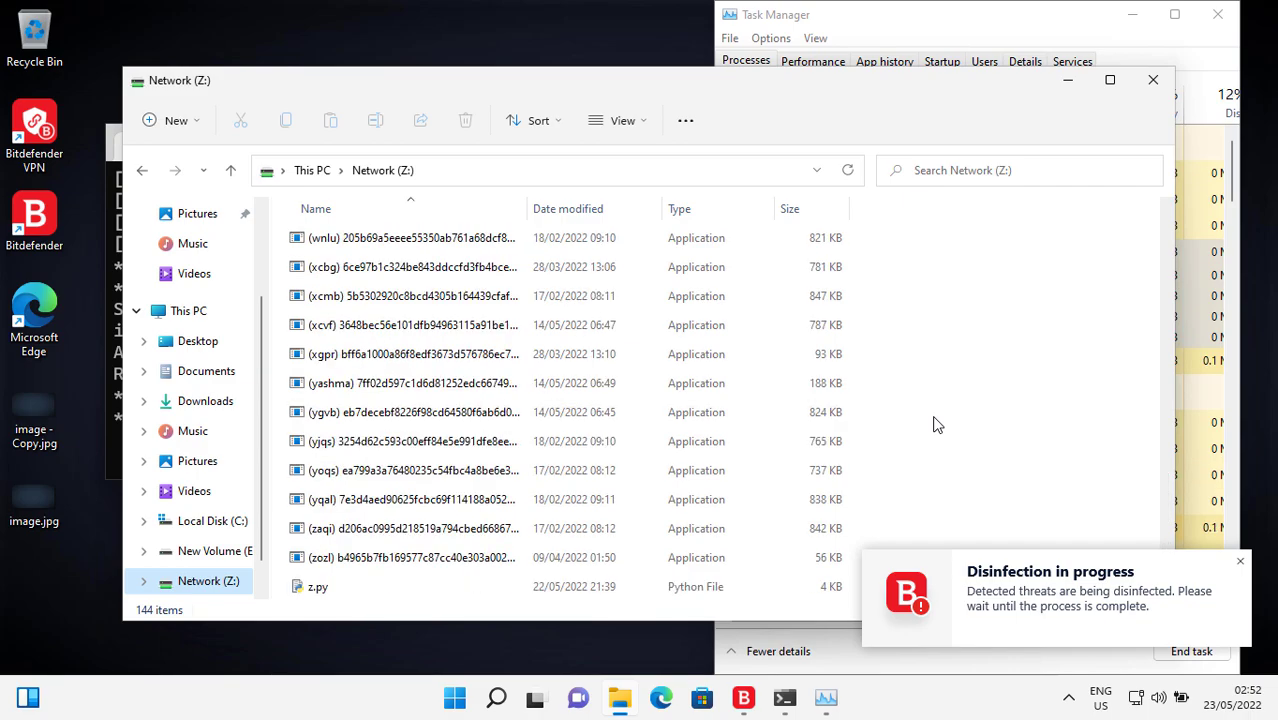
Step: Open the images folder on New Volume (E:), check its pictures for damage, and minimize File Explorer
{"action": "left_click", "coordinate": [236, 556]}
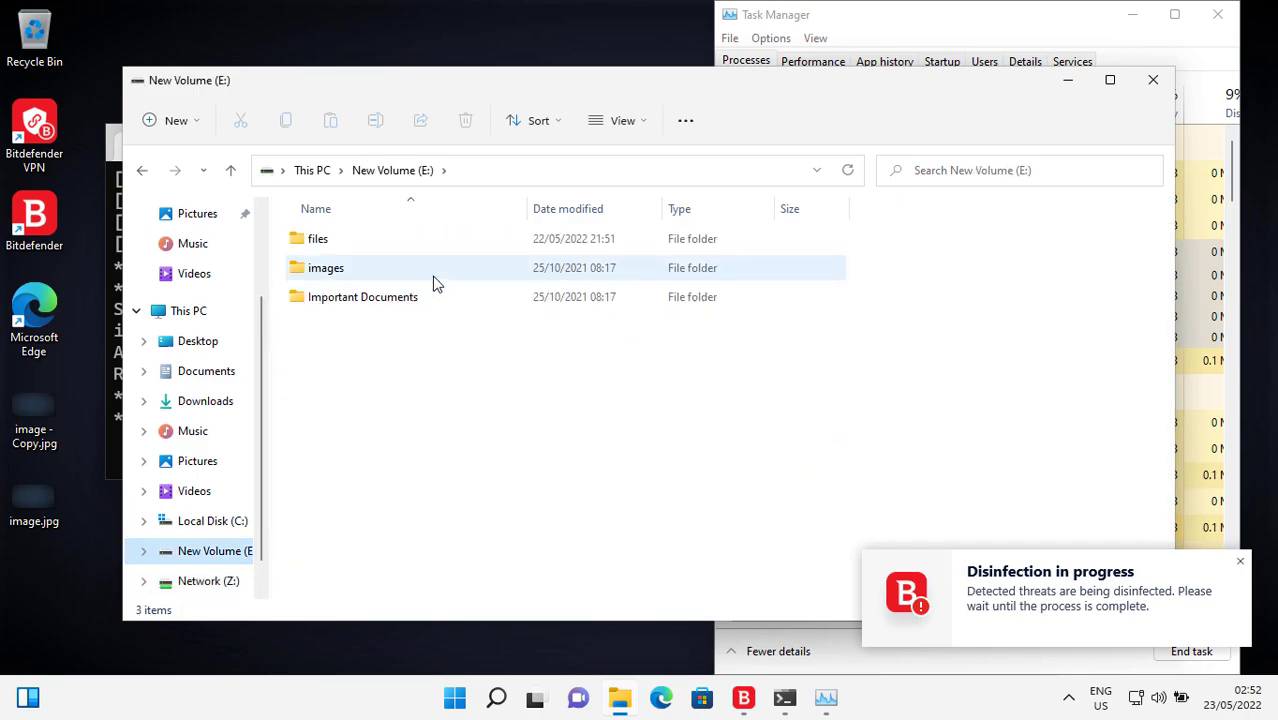
{"action": "left_click", "coordinate": [433, 278]}
{"action": "key", "text": "Return"}
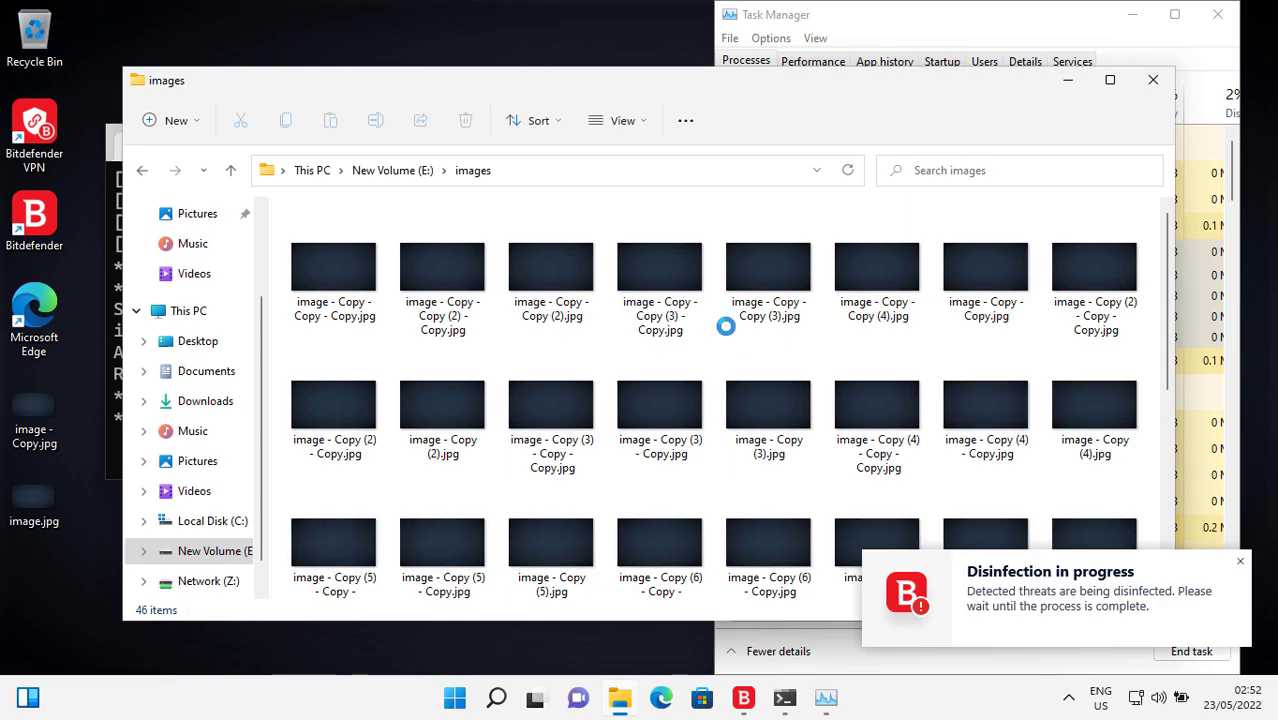
{"action": "scroll", "coordinate": [728, 330], "scroll_direction": "down", "scroll_amount": 5}
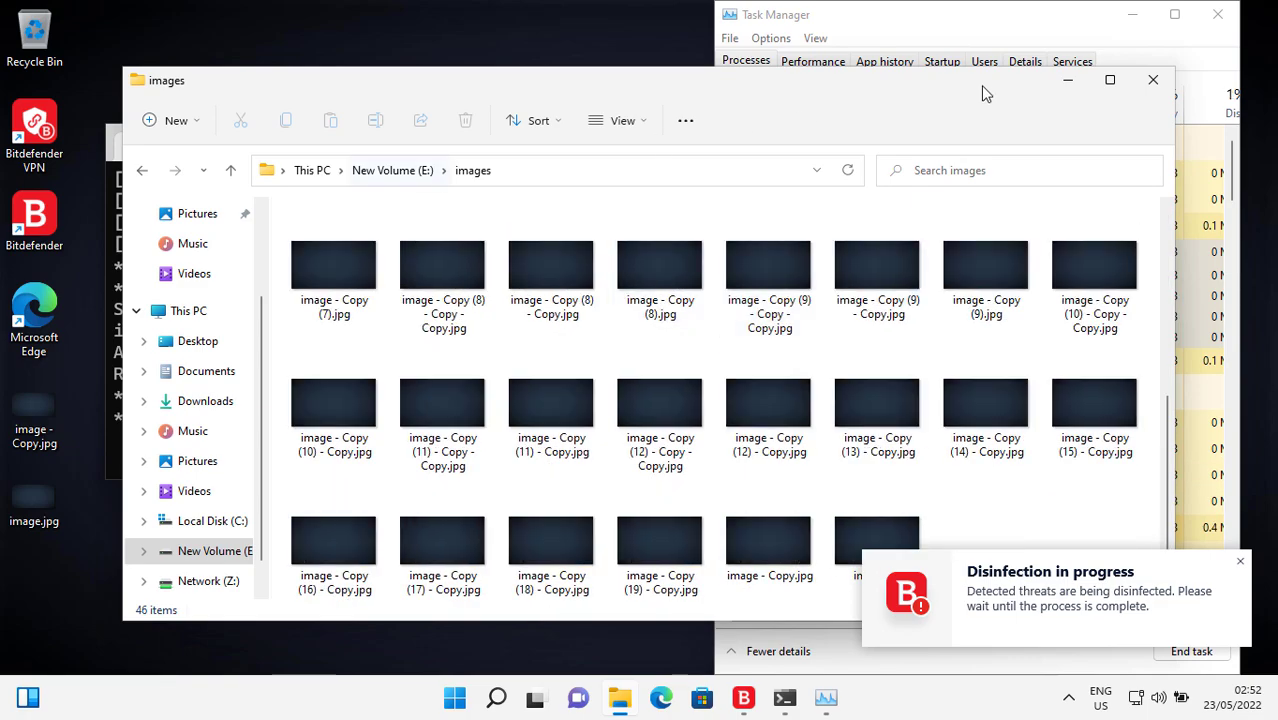
{"action": "left_click", "coordinate": [1079, 86]}
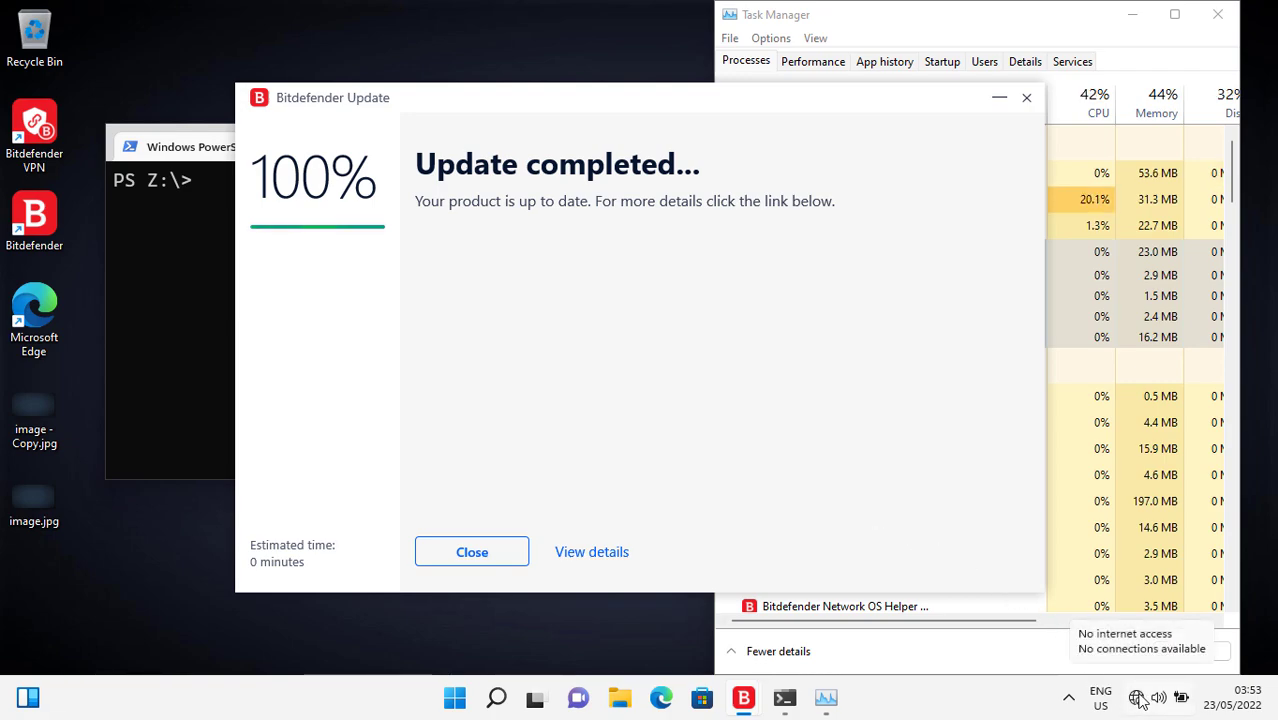
Step: Open Bitdefender Antivirus Free from its background agent and display the Antivirus settings under the protection features
{"action": "left_click", "coordinate": [1068, 697]}
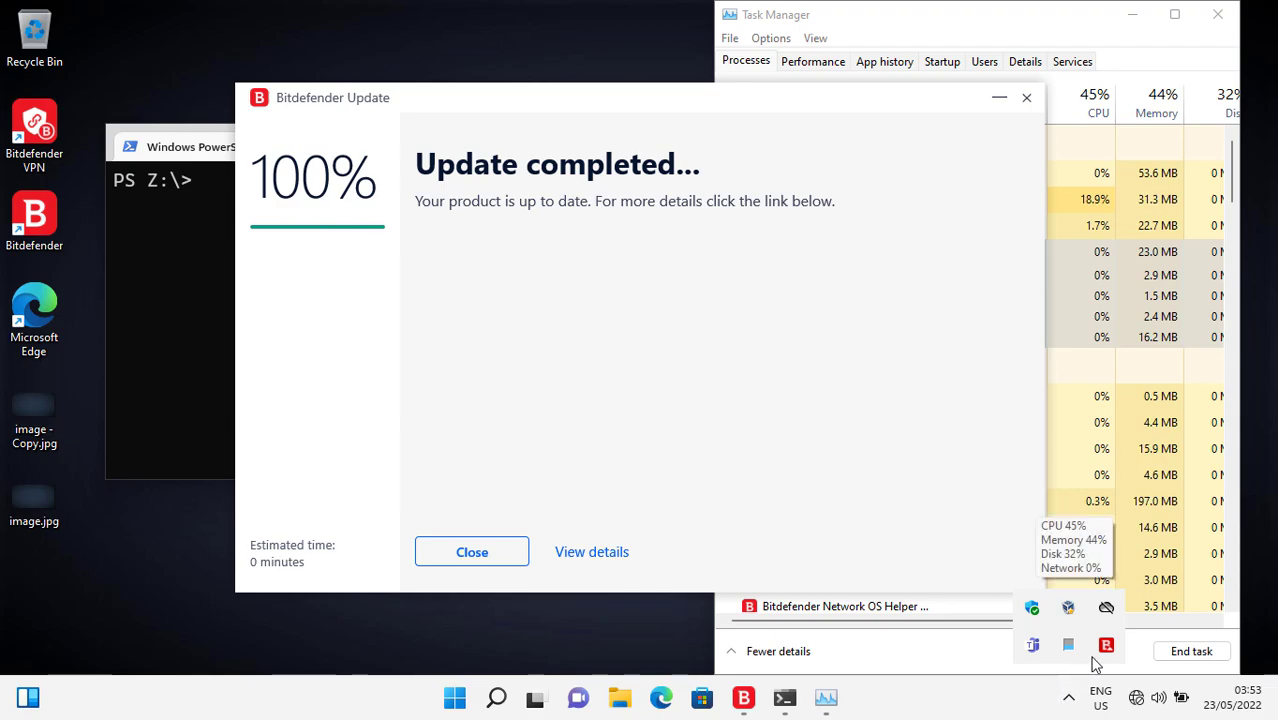
{"action": "left_click", "coordinate": [1106, 644]}
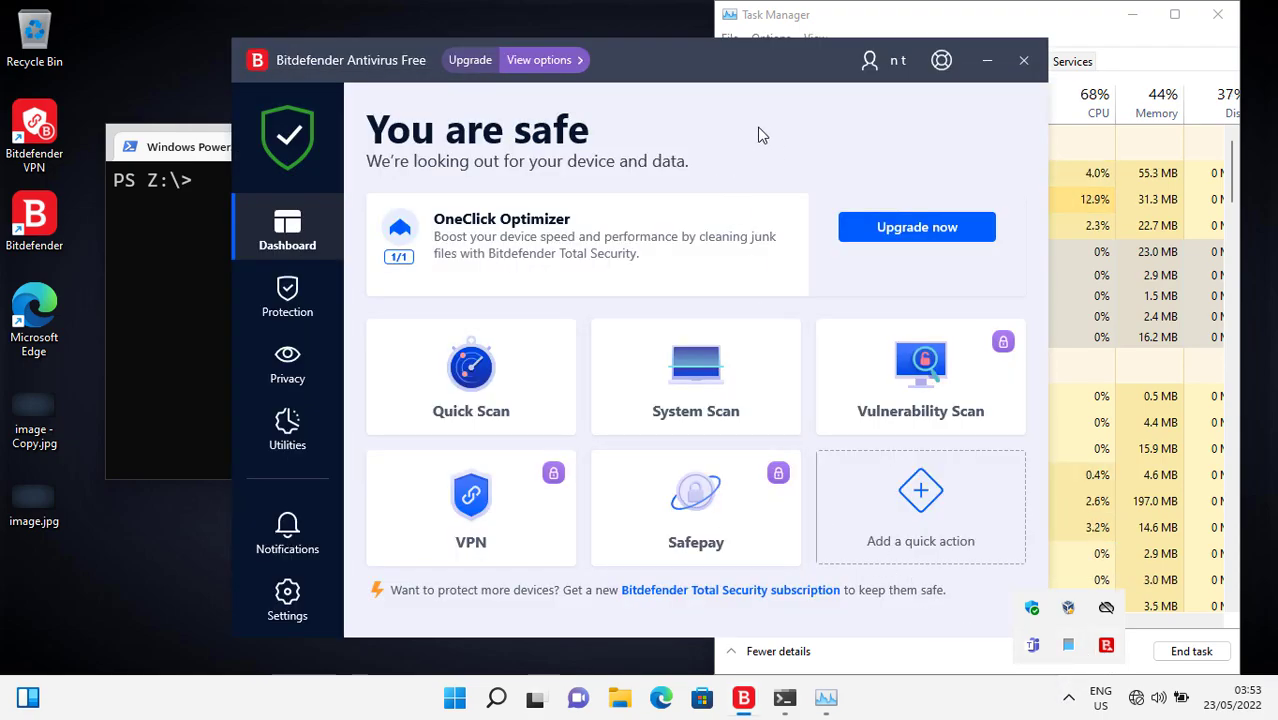
{"action": "left_click", "coordinate": [286, 306]}
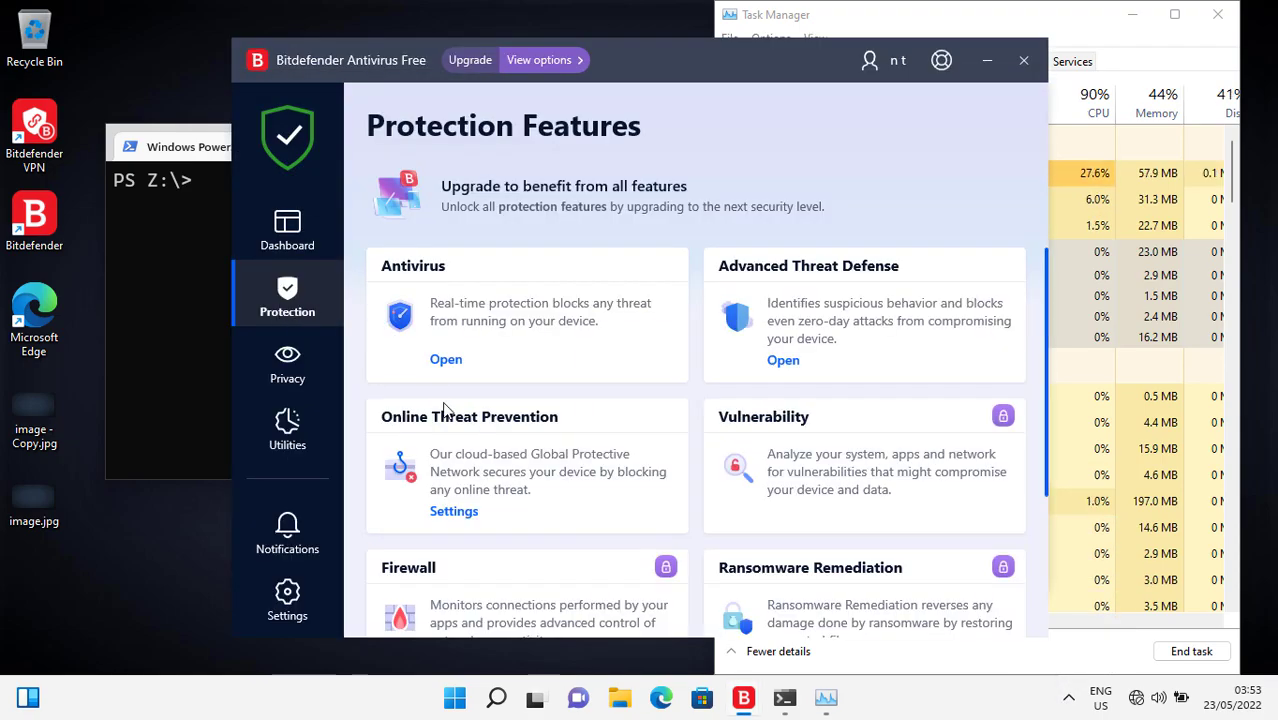
{"action": "left_click", "coordinate": [446, 360]}
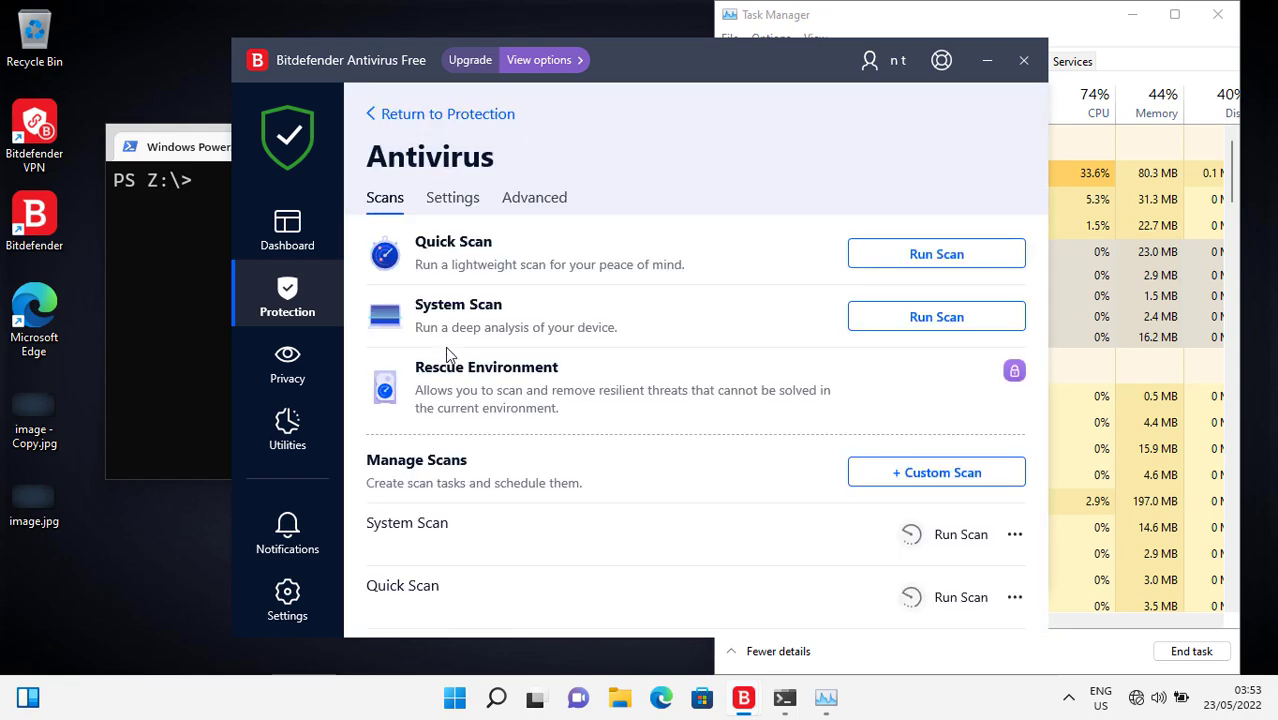
{"action": "left_click", "coordinate": [450, 205]}
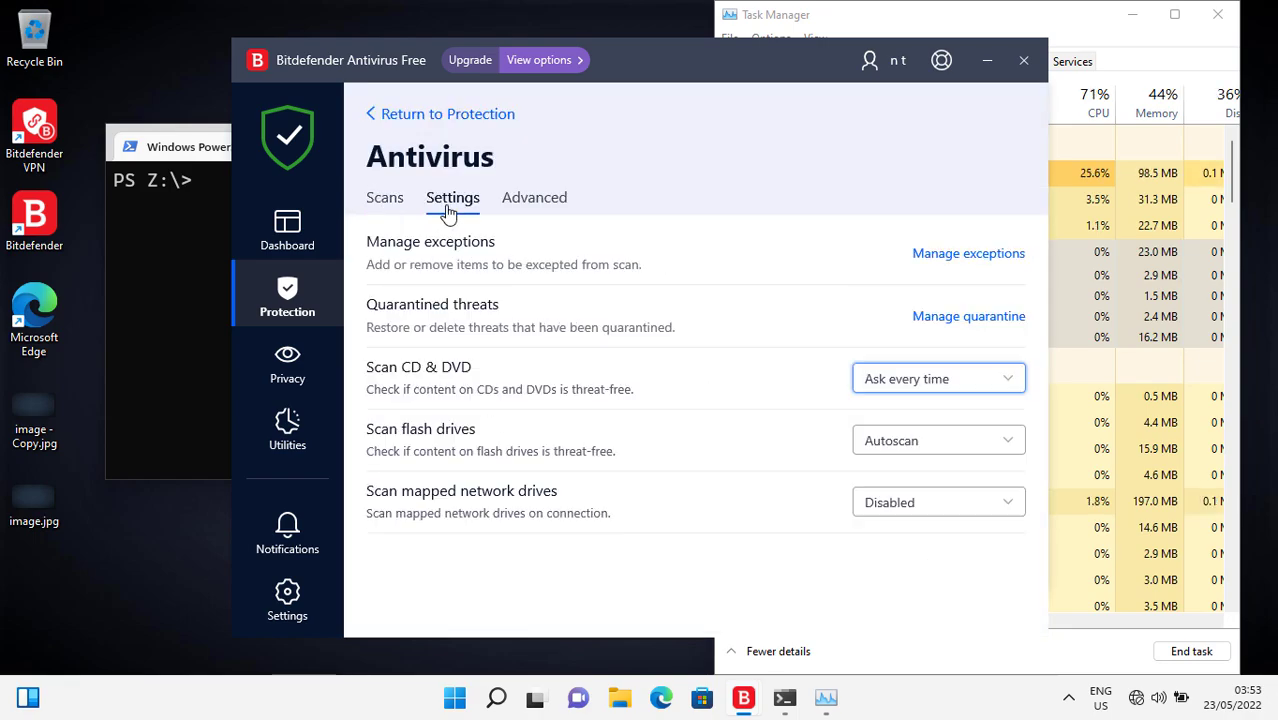
Step: Check the Advanced Threat Defense, Online Threat Prevention and overall exception lists, and close the exceptions and main Bitdefender windows
{"action": "left_click", "coordinate": [929, 256]}
{"action": "left_click", "coordinate": [546, 270]}
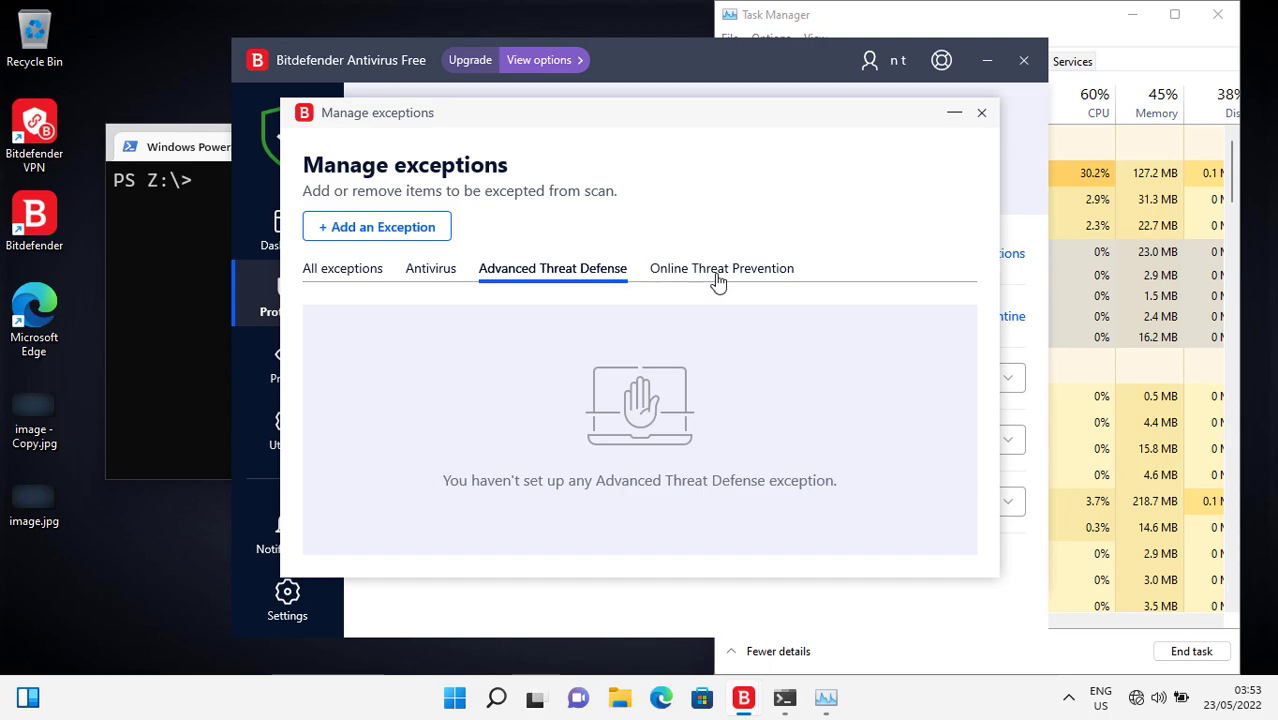
{"action": "left_click", "coordinate": [700, 278]}
{"action": "left_click", "coordinate": [336, 278]}
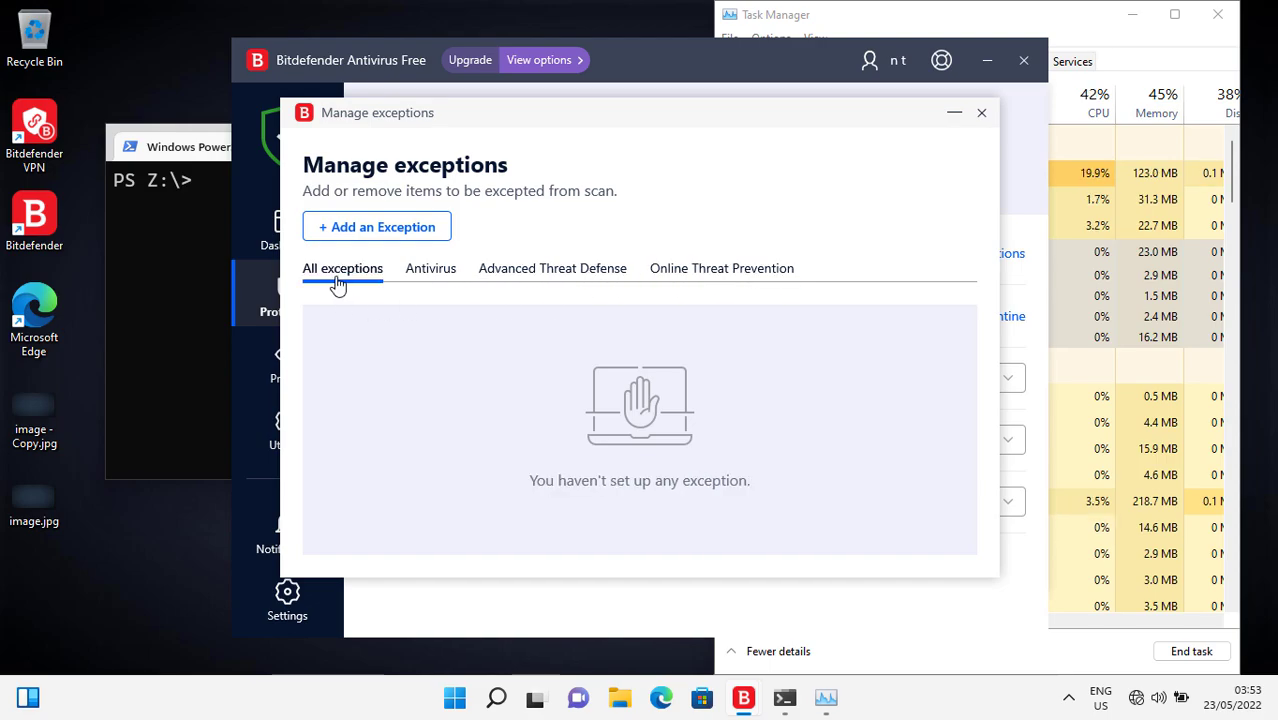
{"action": "left_click", "coordinate": [981, 112]}
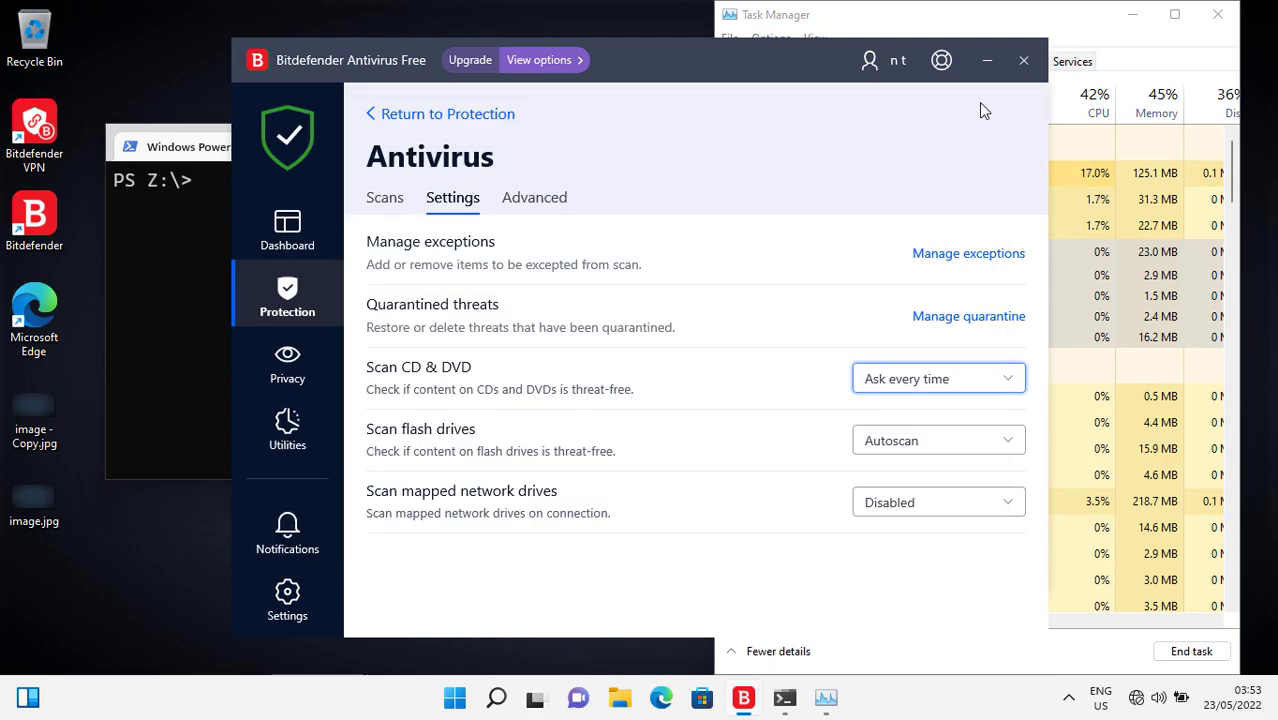
{"action": "left_click", "coordinate": [1024, 61]}
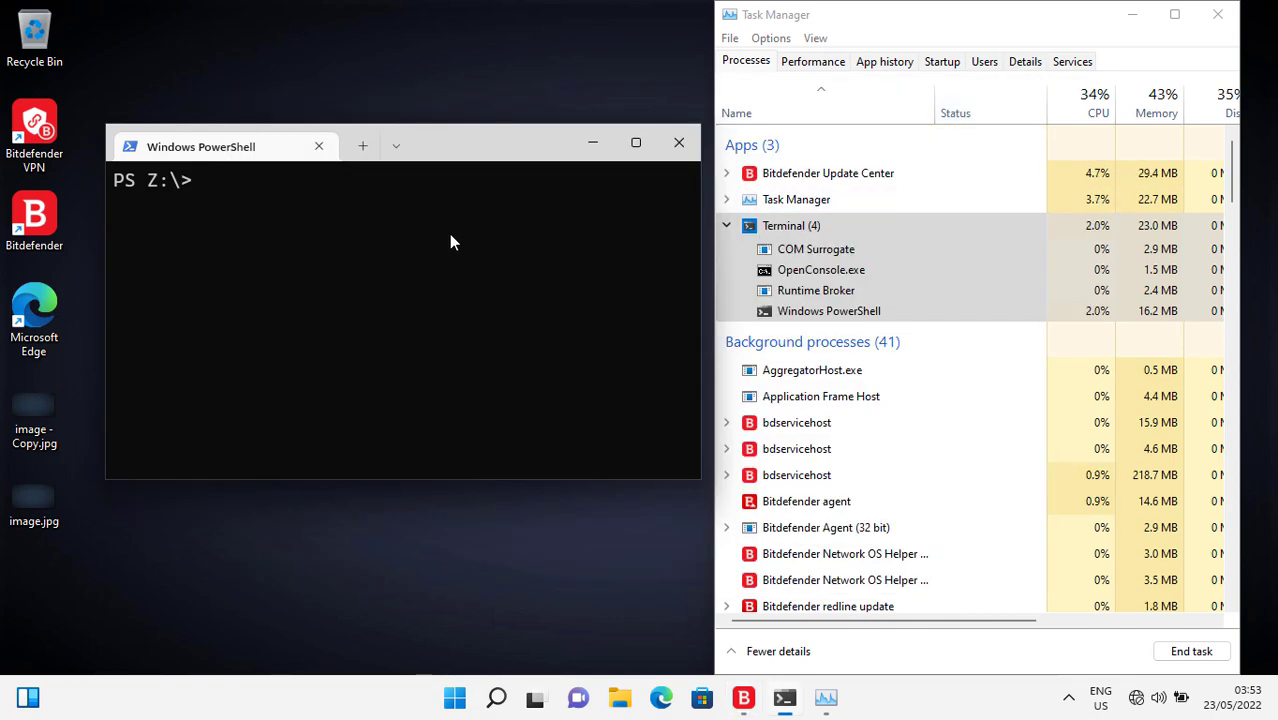
Step: Run python z.py in PowerShell, answer yes to start the test, and enter BITDEFENDER as the antivirus being tested
{"action": "type", "text": "python z.py"}
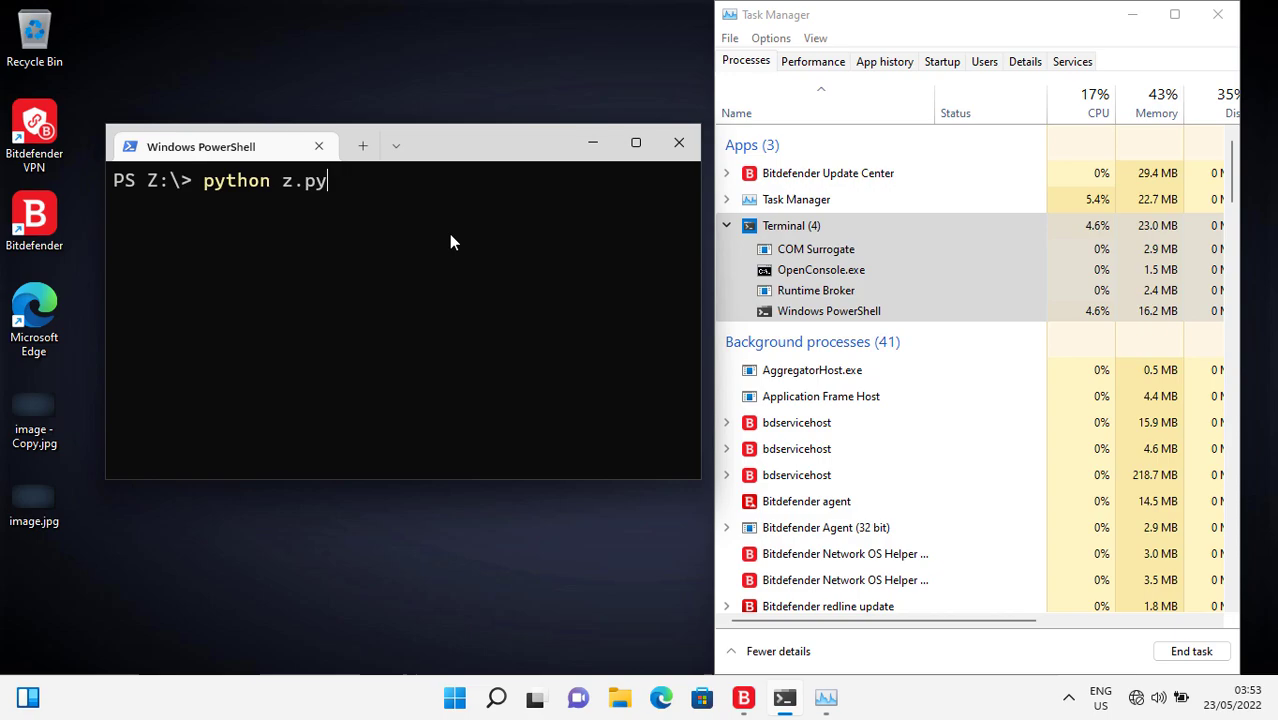
{"action": "key", "text": "Return"}
{"action": "type", "text": "yes"}
{"action": "key", "text": "Return"}
{"action": "type", "text": "BITDEFENDER"}
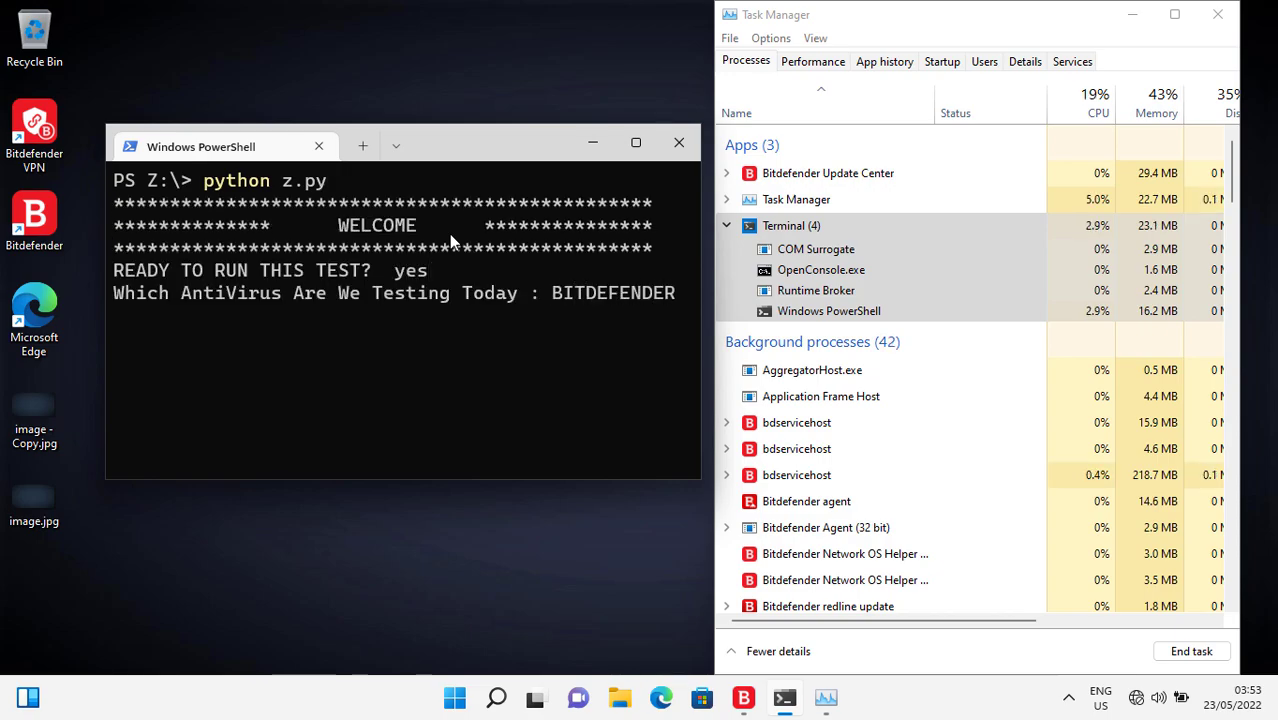
{"action": "key", "text": "Return"}
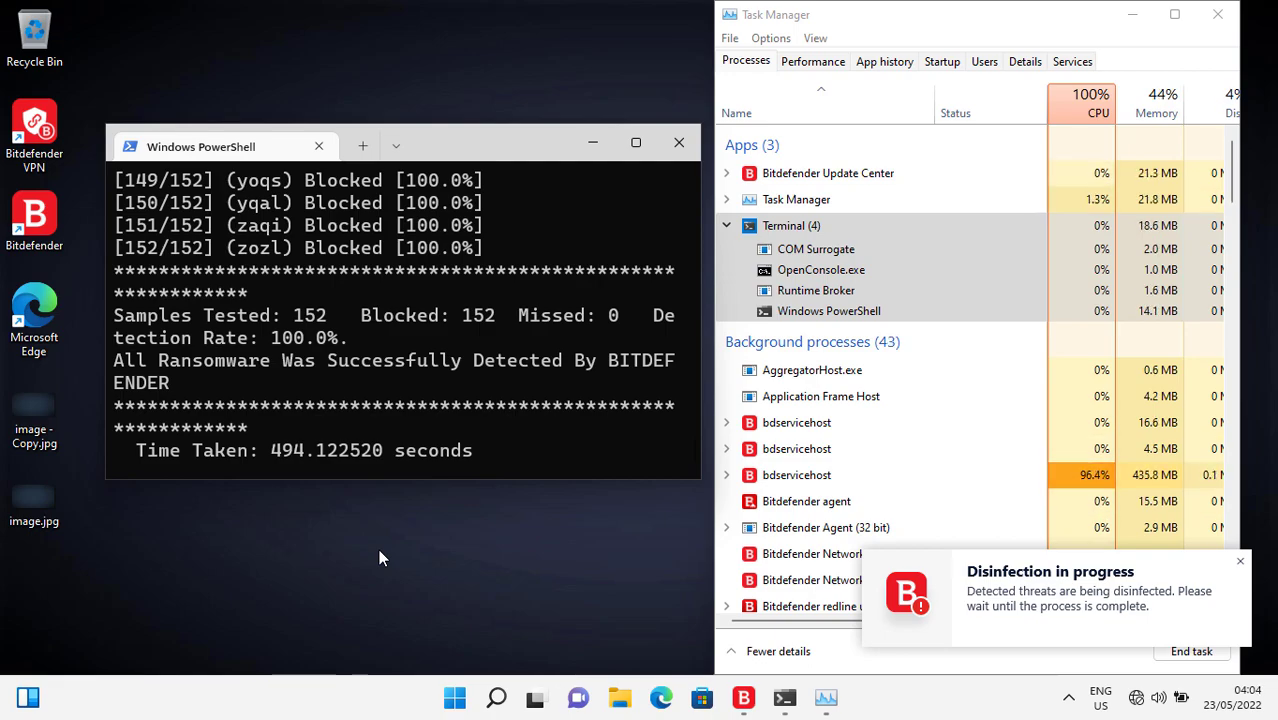
Step: Review the per-sample results and the final summary of the ransomware test in PowerShell
{"action": "scroll", "coordinate": [371, 412], "scroll_direction": "up", "scroll_amount": 6}
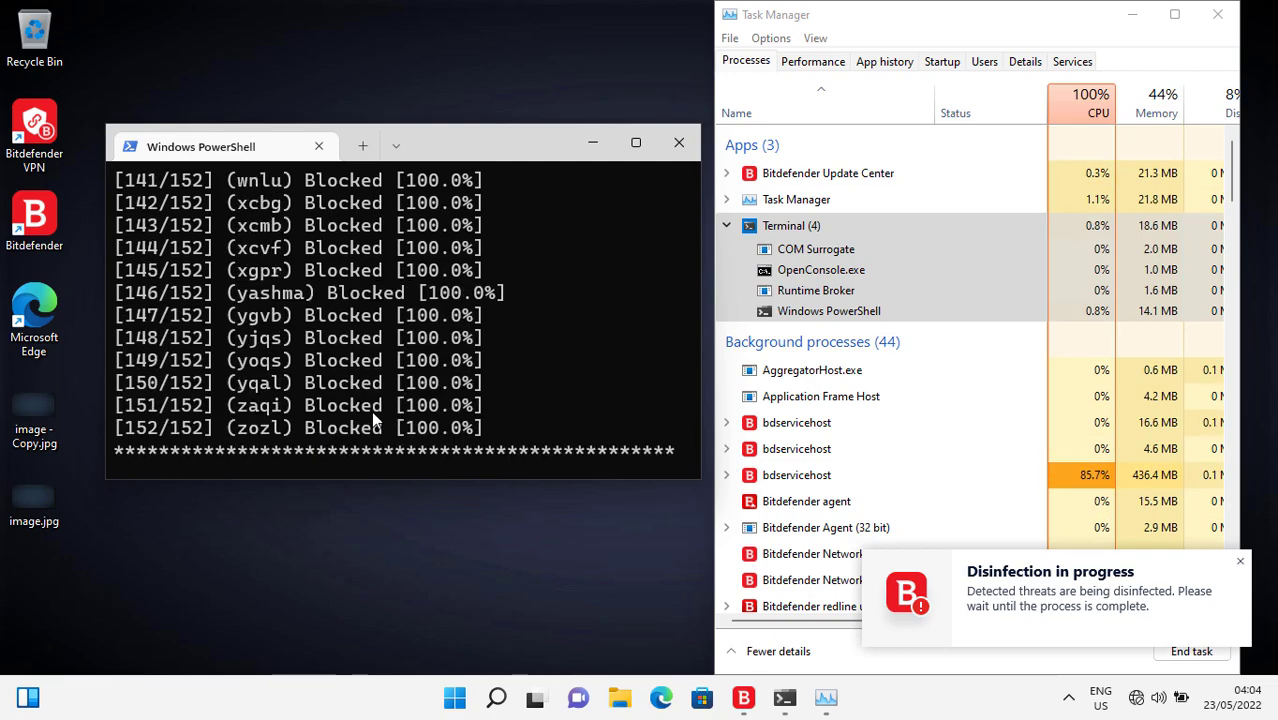
{"action": "scroll", "coordinate": [371, 411], "scroll_direction": "down", "scroll_amount": 4}
{"action": "scroll", "coordinate": [371, 411], "scroll_direction": "down", "scroll_amount": 2}
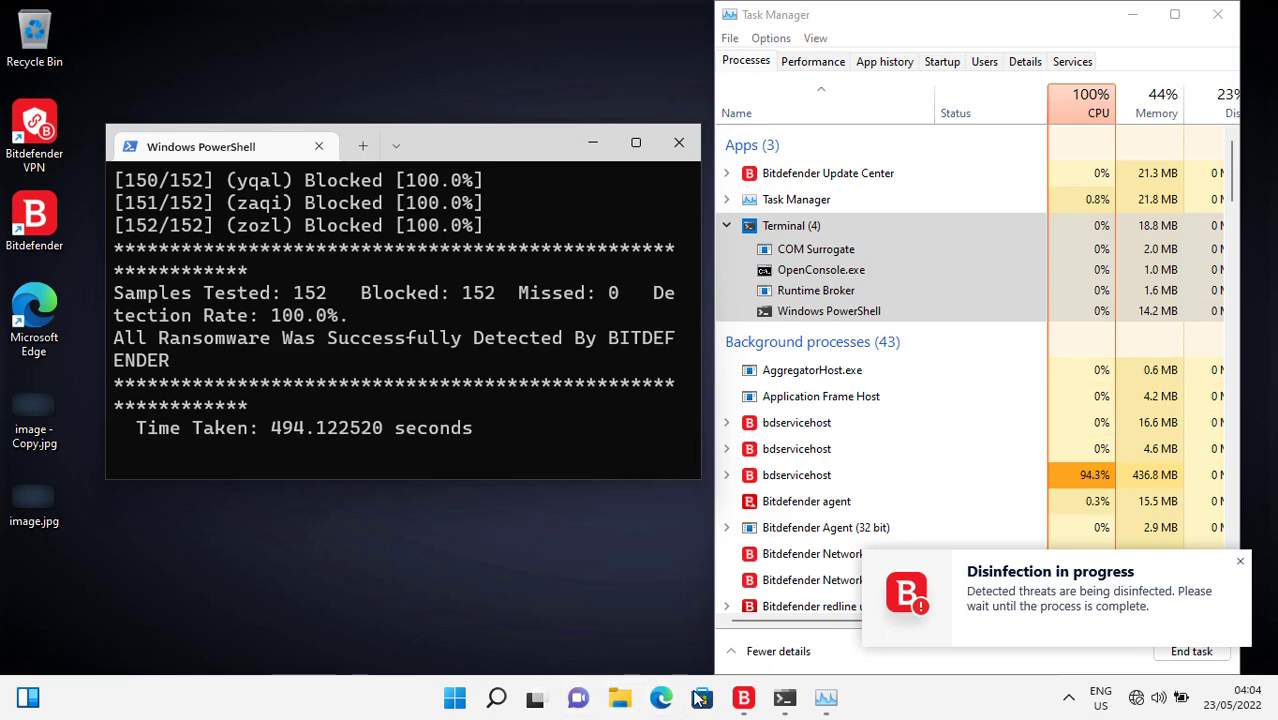
Step: Open File Explorer at the Network (Z:) drive and check which sample files remain after the second test
{"action": "left_click", "coordinate": [620, 698]}
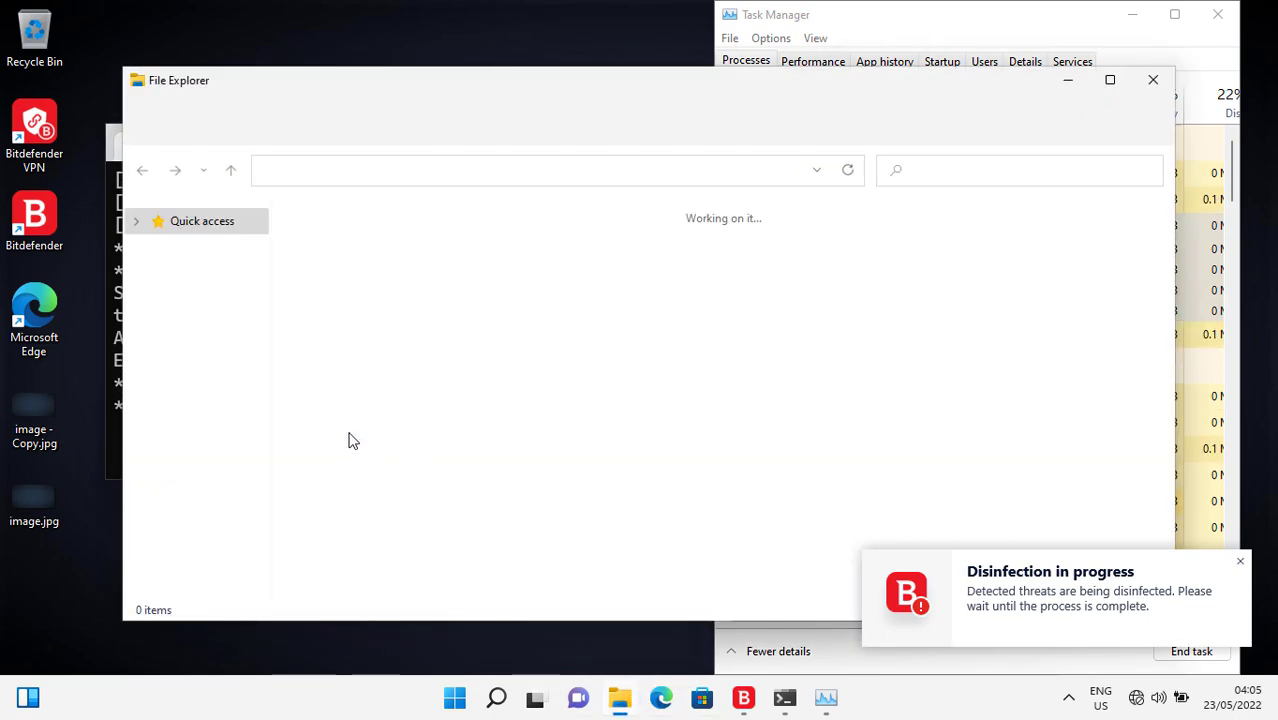
{"action": "scroll", "coordinate": [232, 500], "scroll_direction": "down", "scroll_amount": 1}
{"action": "left_click", "coordinate": [229, 522]}
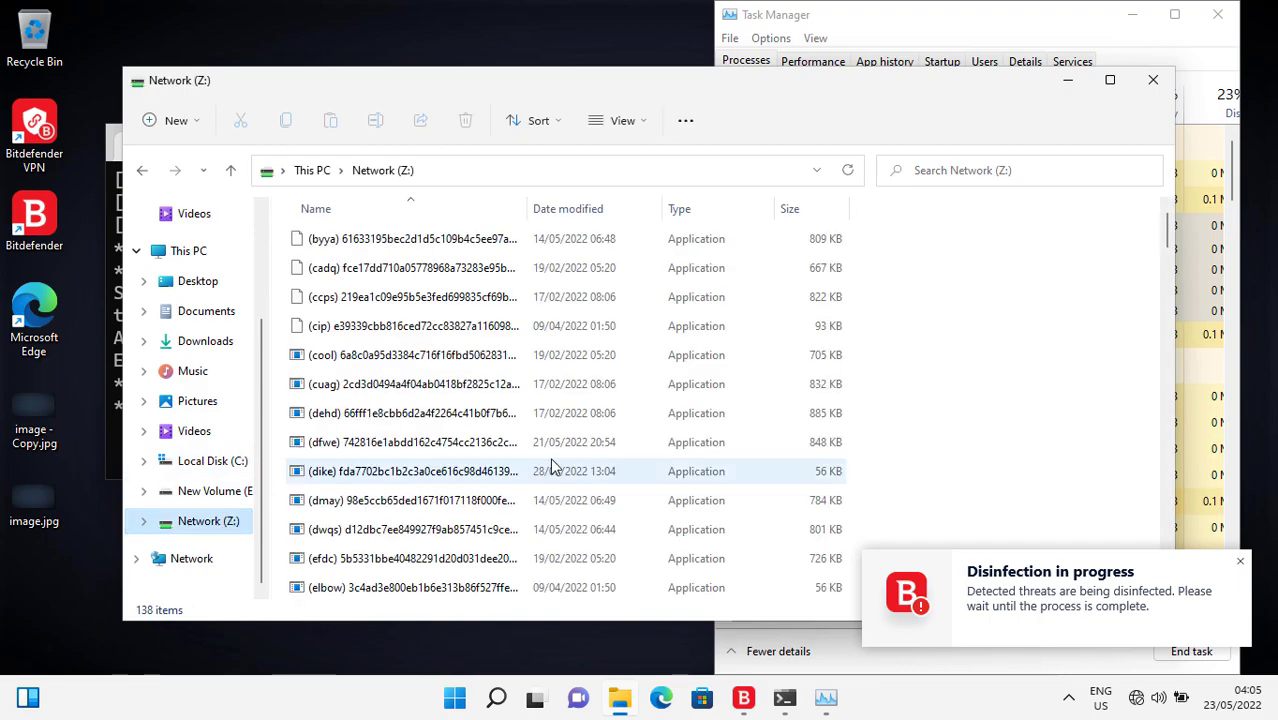
{"action": "scroll", "coordinate": [555, 457], "scroll_direction": "down", "scroll_amount": 5}
{"action": "scroll", "coordinate": [560, 457], "scroll_direction": "down", "scroll_amount": 6}
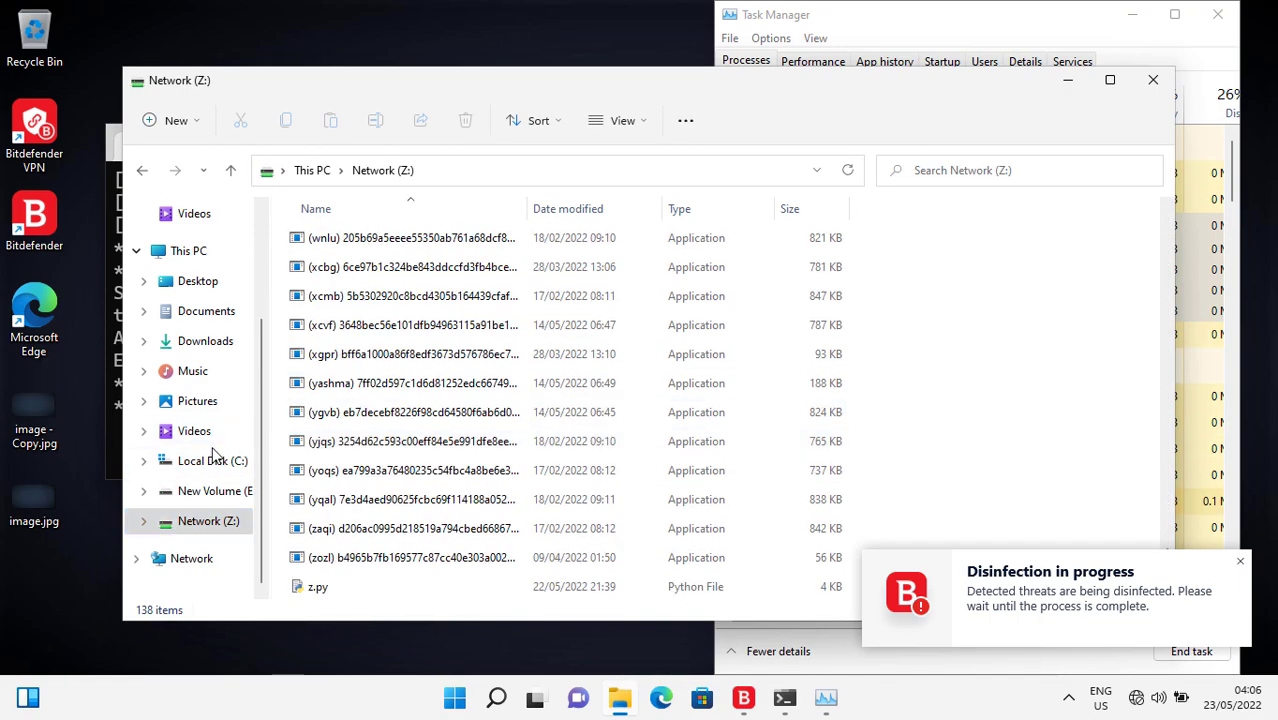
Step: Inspect the pictures in the images folder on New Volume (E:) after the second test, and minimize File Explorer
{"action": "left_click", "coordinate": [214, 491]}
{"action": "double_click", "coordinate": [328, 268]}
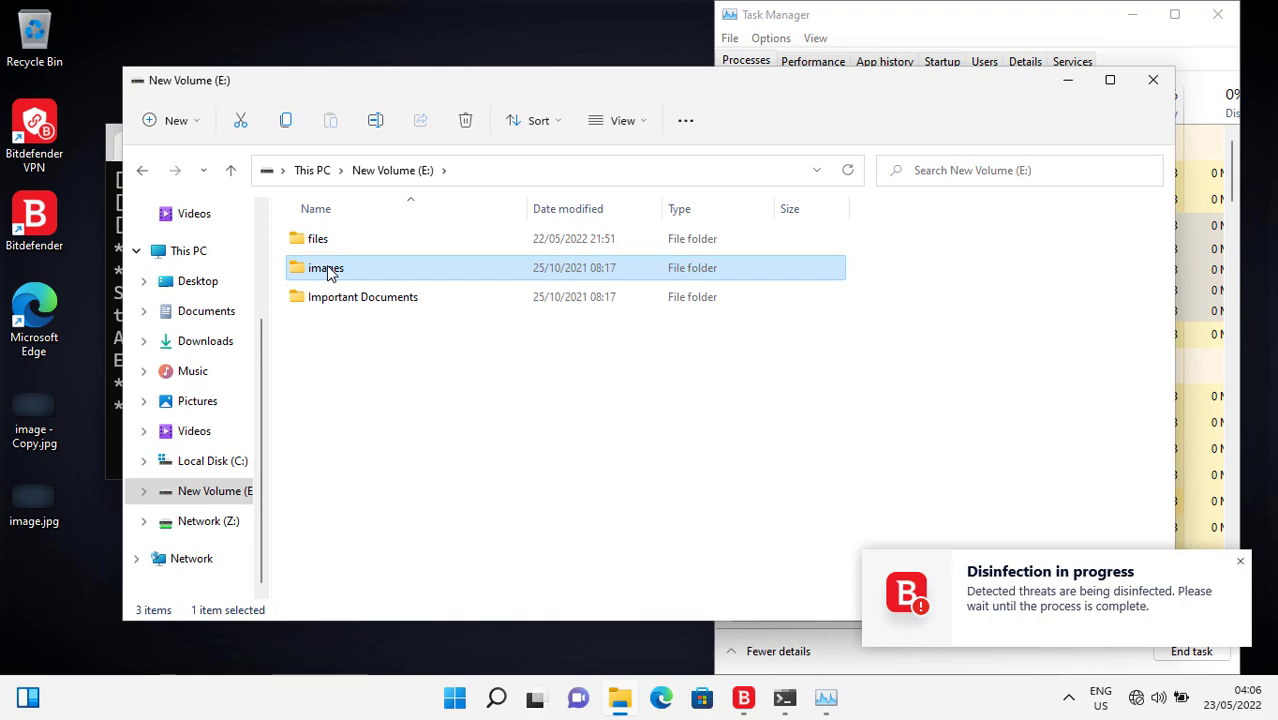
{"action": "scroll", "coordinate": [786, 455], "scroll_direction": "down", "scroll_amount": 5}
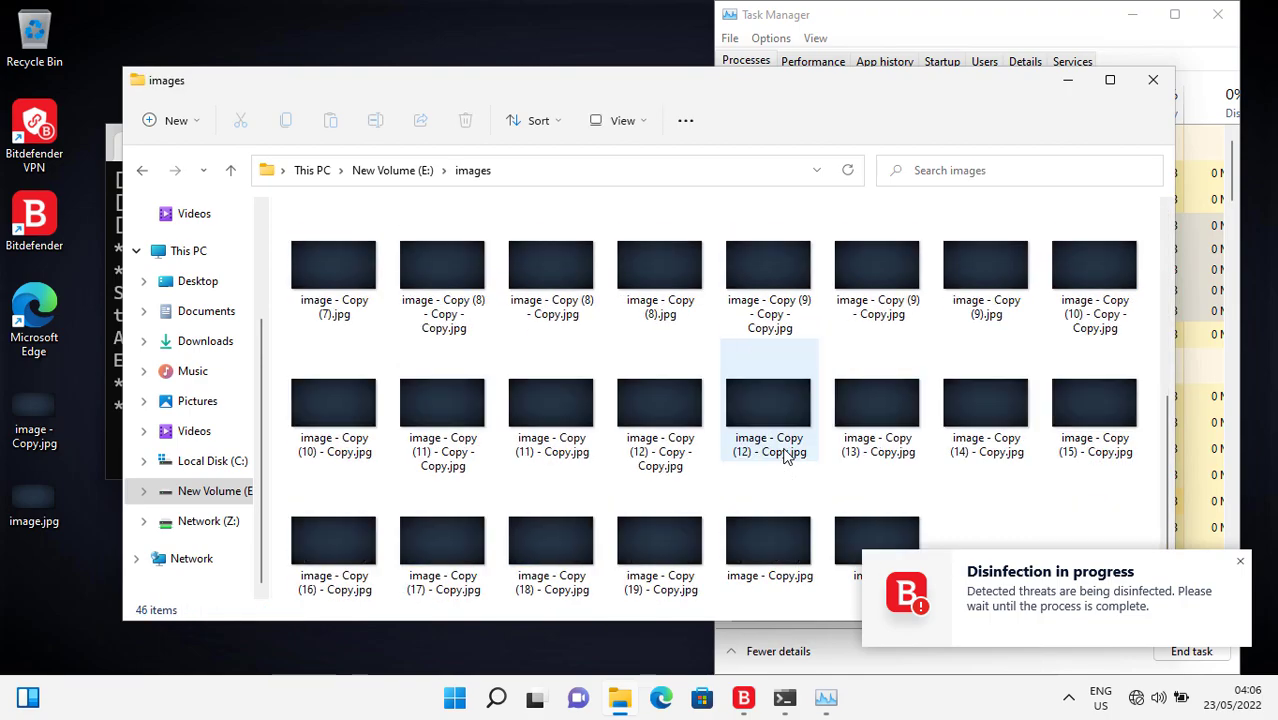
{"action": "left_click", "coordinate": [1068, 80]}
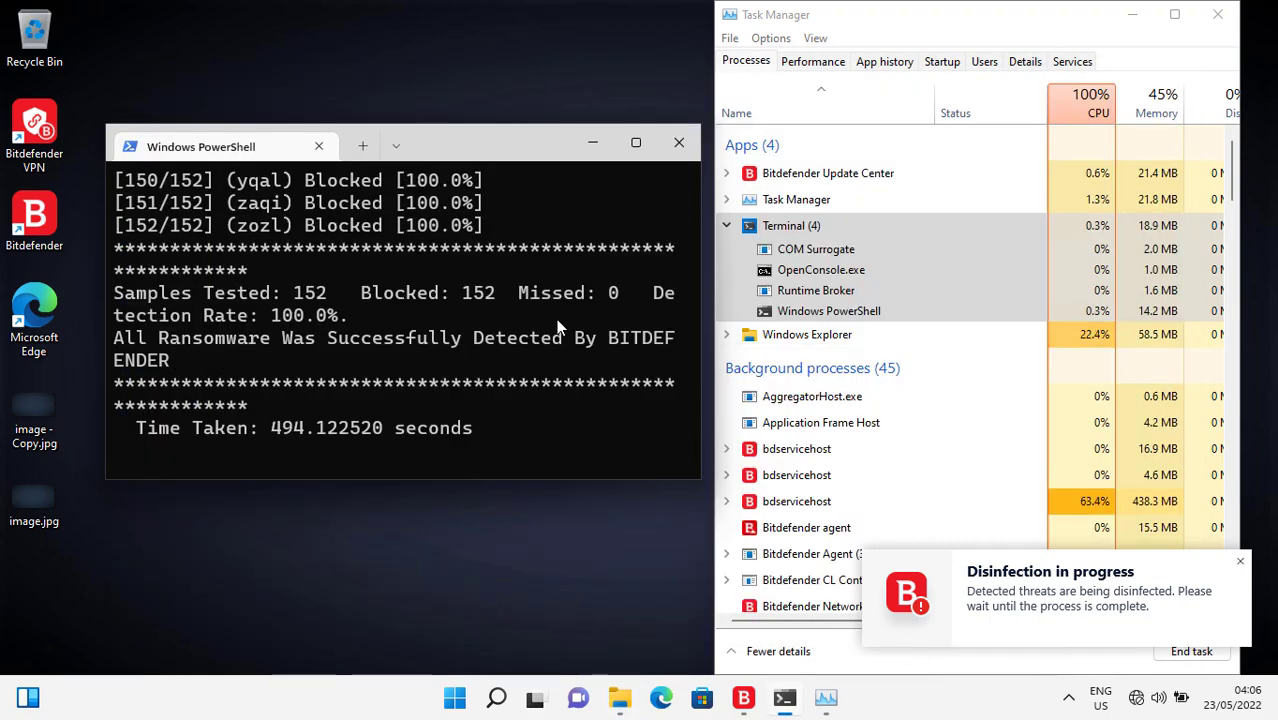